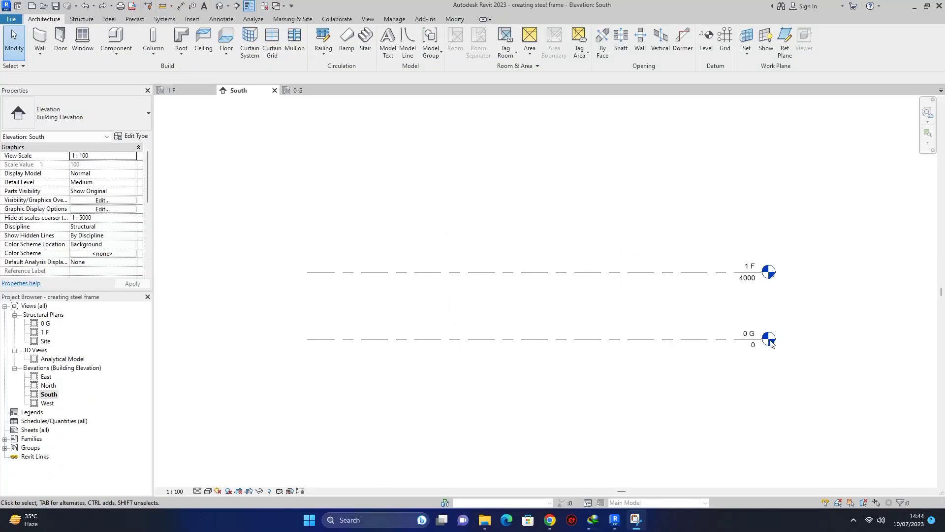
Try bending the level 1 F head, cancelling and undoing the change each time.
scroll(770, 343, "up", 2)
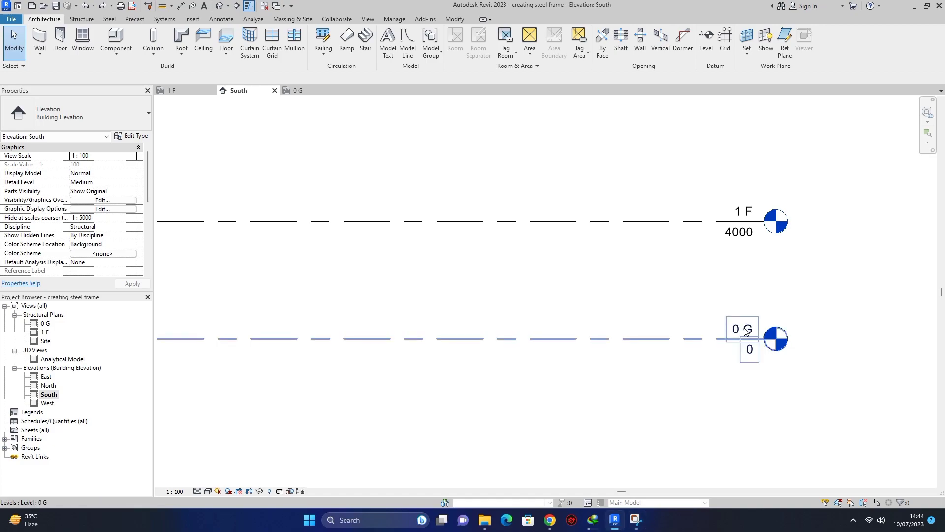
left_click(747, 219)
left_click_drag(747, 220, 747, 241)
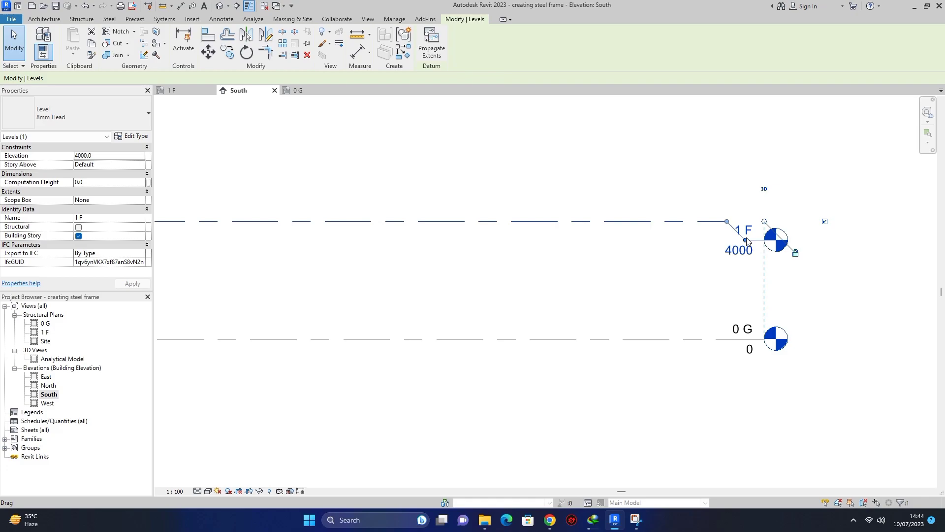
key("Escape")
key("Escape")
scroll(685, 275, "down", 2)
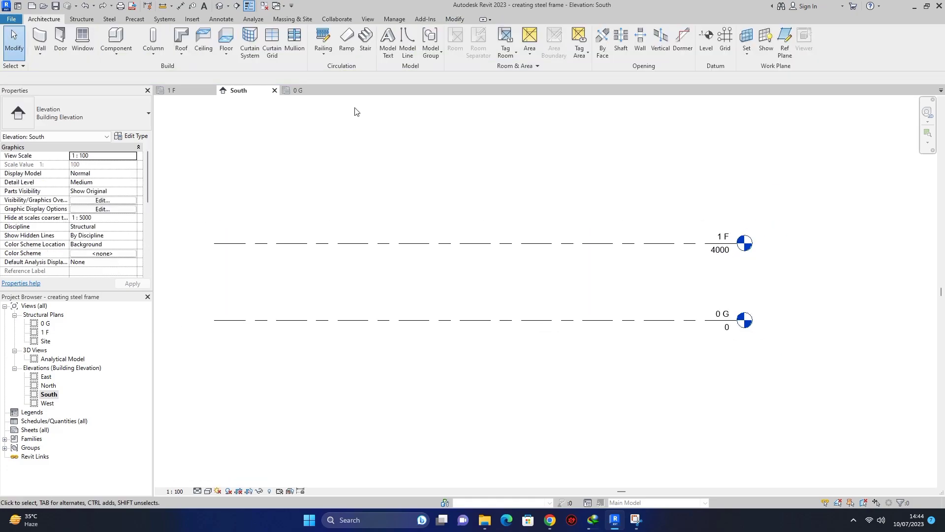
left_click(705, 43)
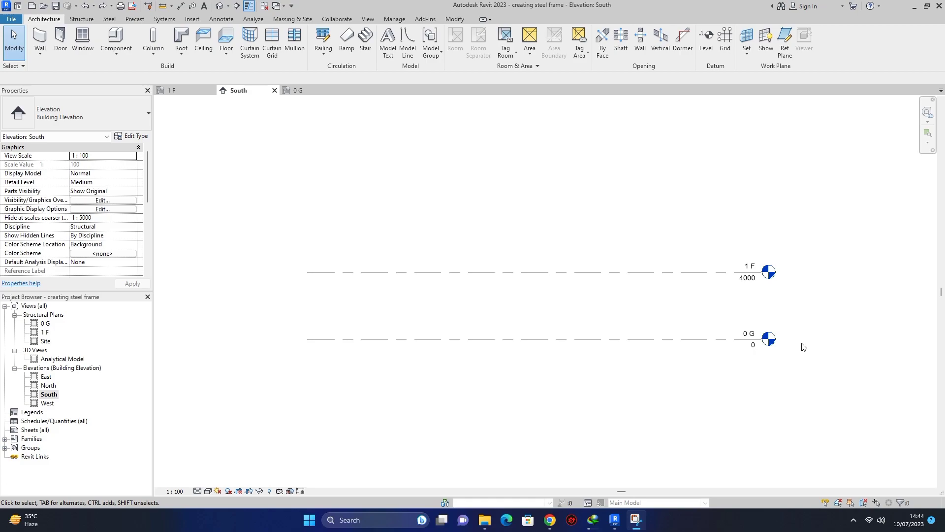
scroll(760, 339, "up", 2)
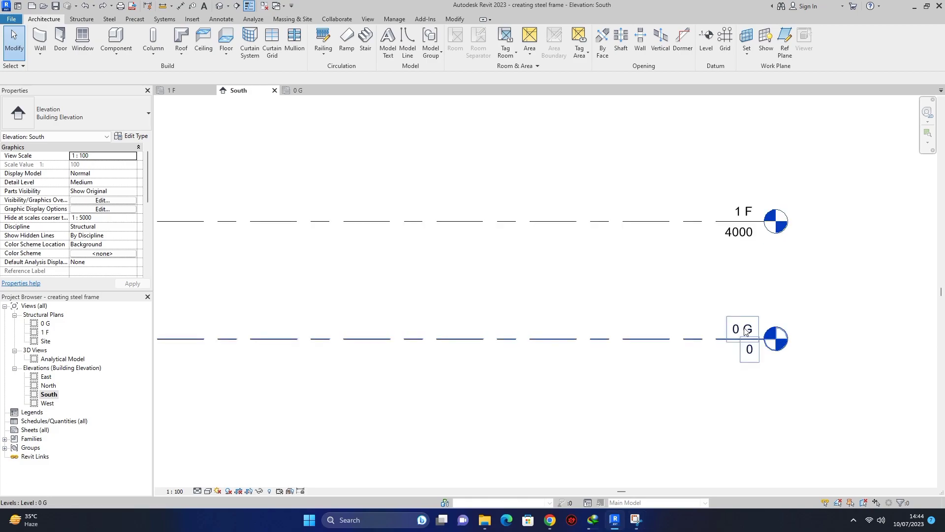
left_click(747, 220)
left_click_drag(747, 221, 747, 242)
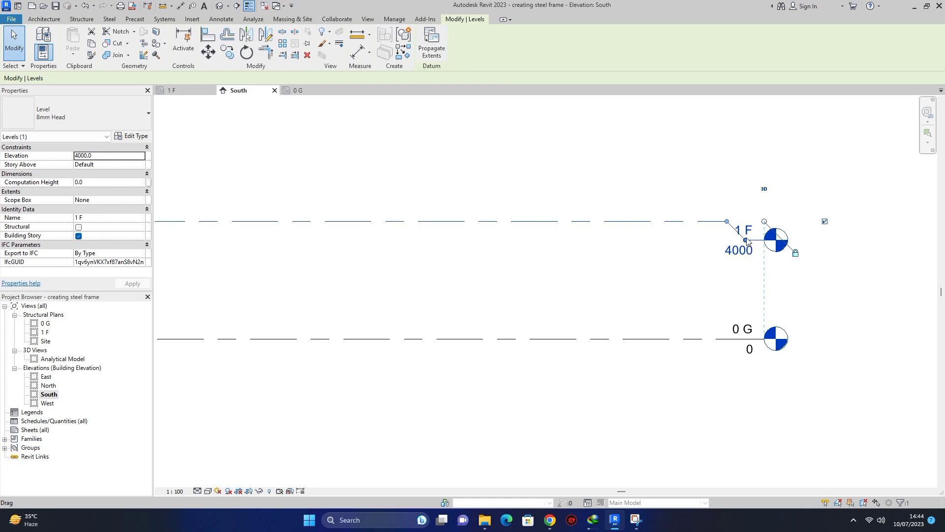
key("ctrl+z")
scroll(558, 170, "down", 2)
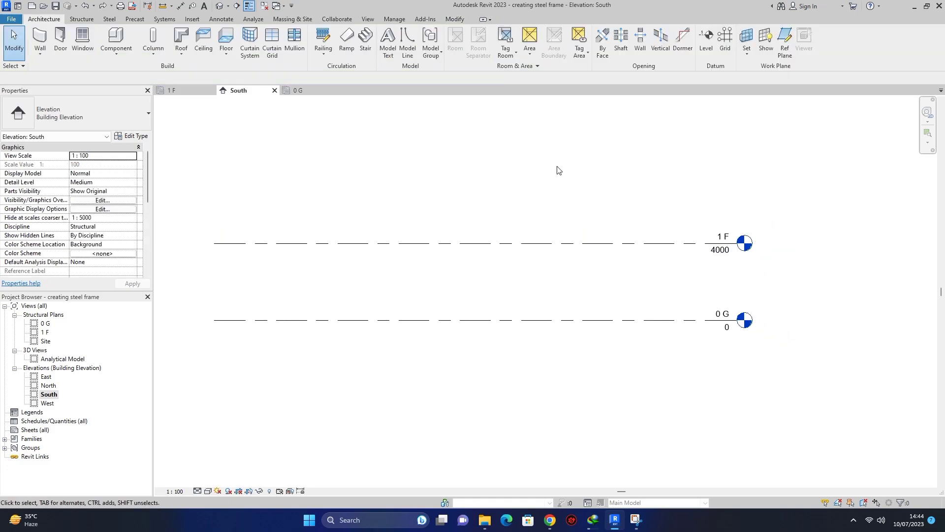
Set the Level tool to Pick Lines, 4000 offset, Structural Plan views only.
left_click(705, 50)
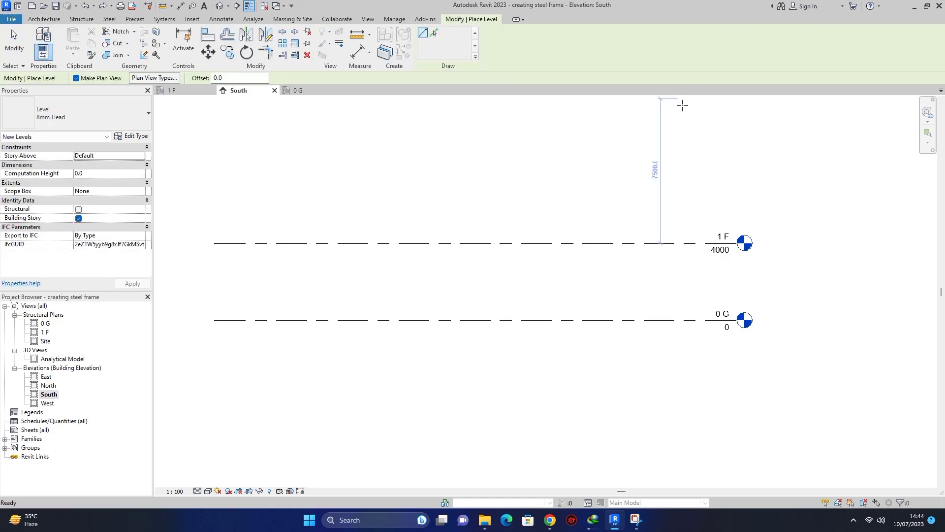
left_click(236, 76)
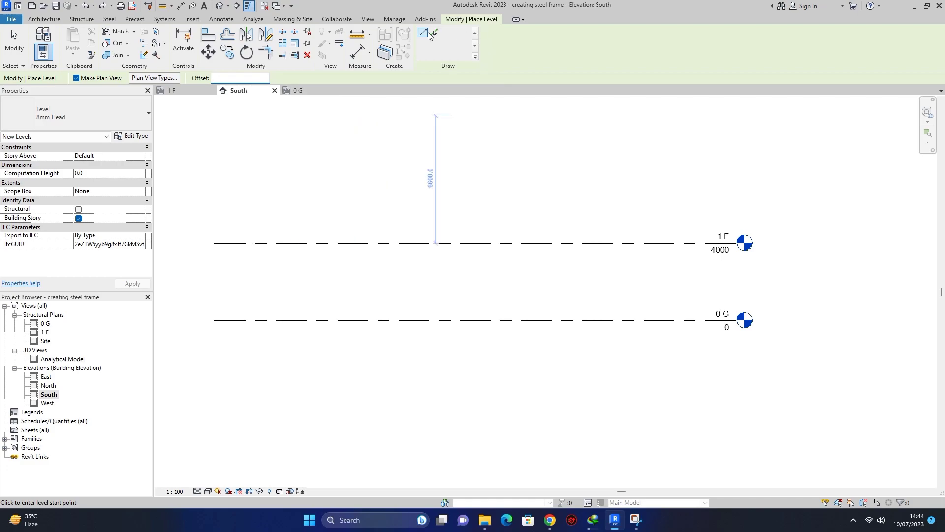
left_click(434, 34)
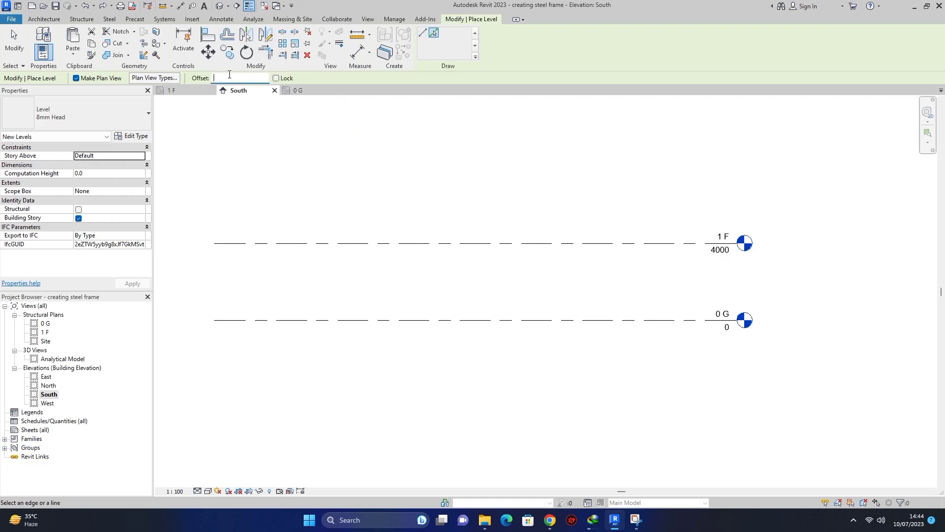
type("4000")
key("Return")
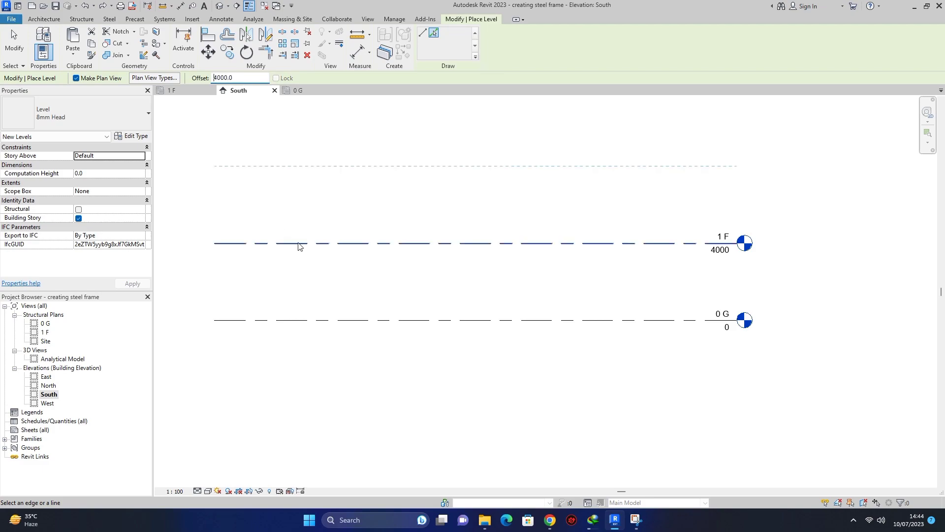
left_click(154, 78)
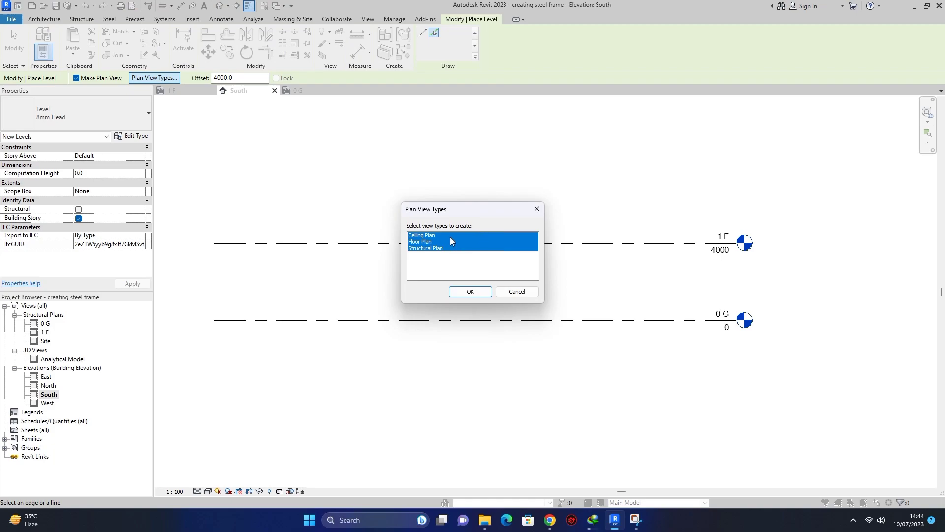
left_click(450, 237)
left_click(469, 292)
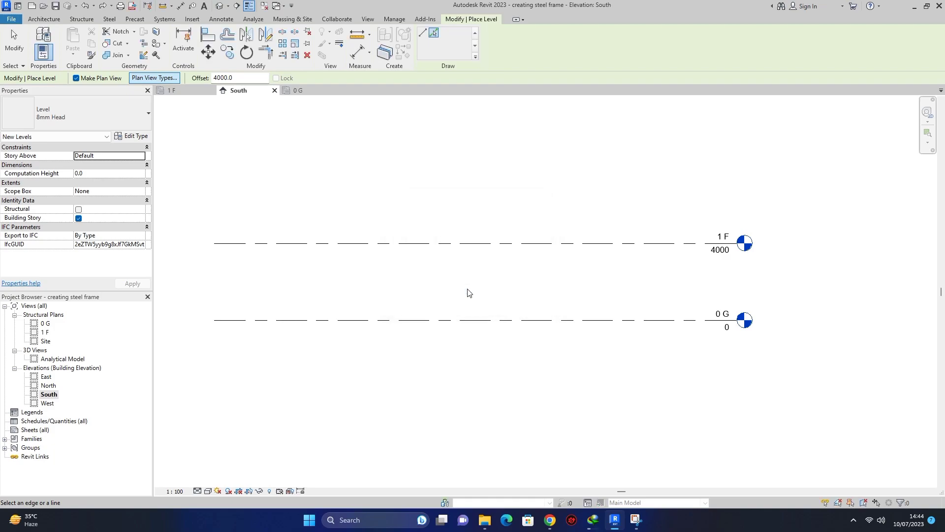
Pick level 1 F to create 1 G at 8000, then 1 G to create 1 H at 10000.
left_click(538, 245)
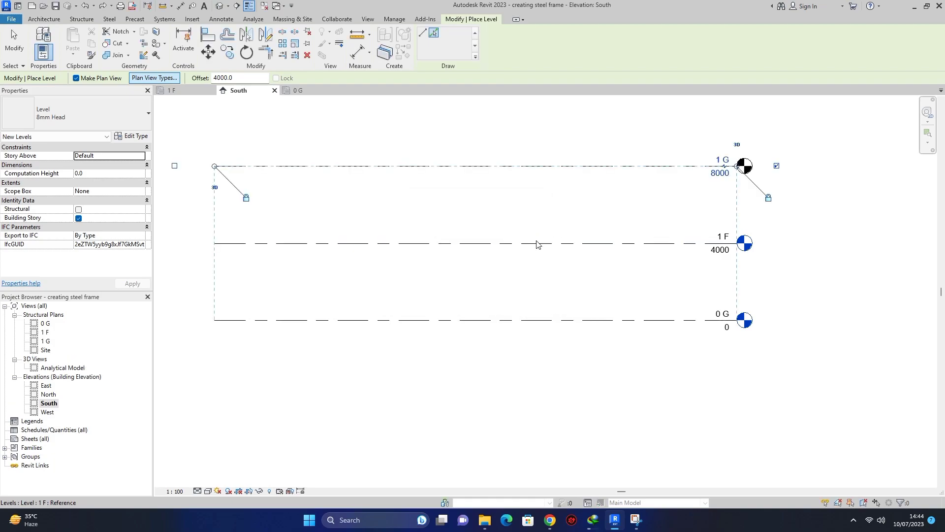
scroll(573, 326, "down", 3)
scroll(580, 246, "up", 3)
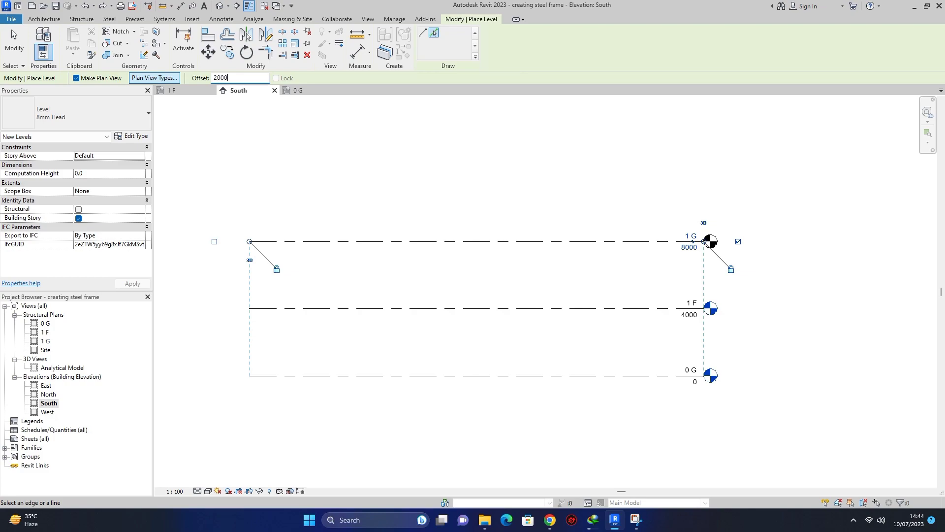
left_click(521, 242)
scroll(697, 238, "up", 1)
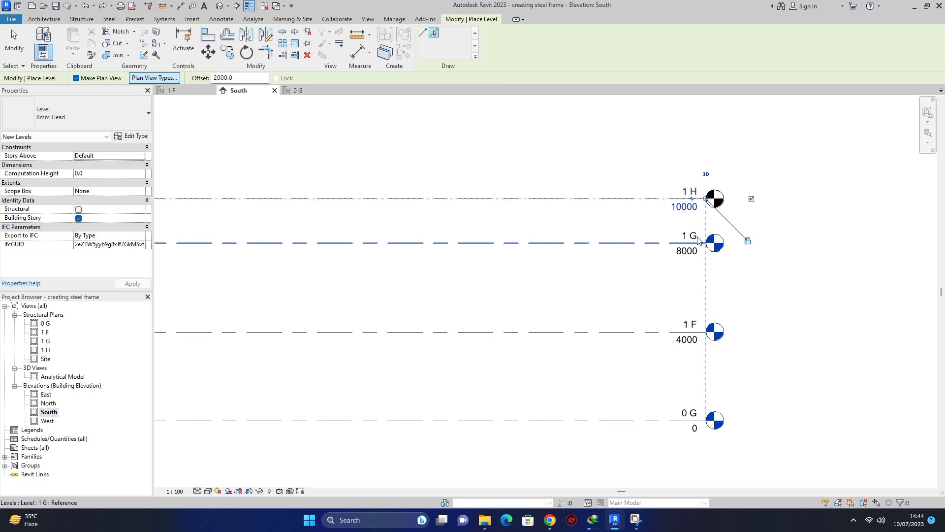
scroll(689, 276, "down", 1)
scroll(699, 261, "up", 2)
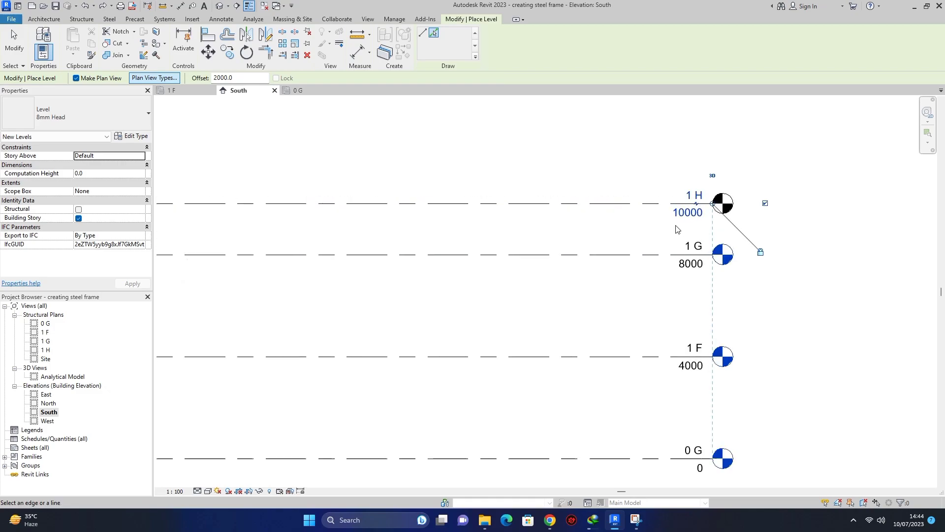
scroll(707, 266, "up", 1)
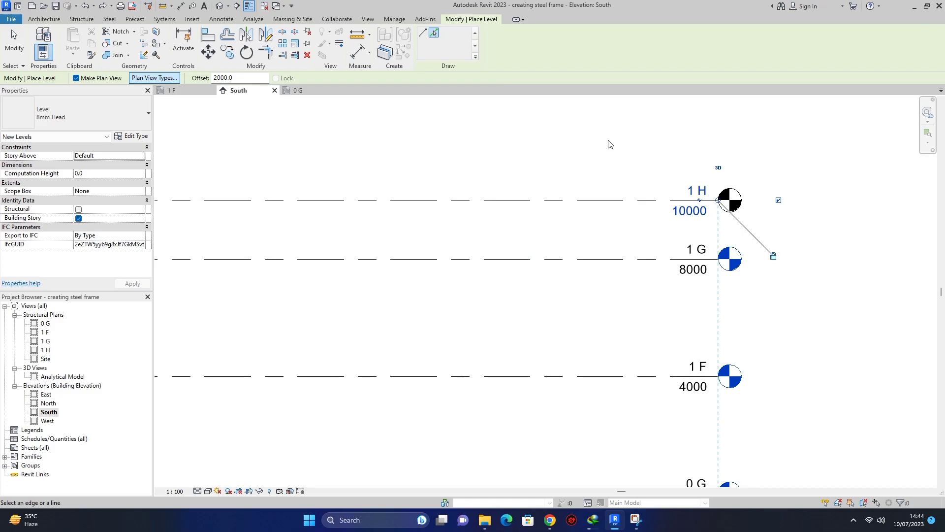
key("Escape")
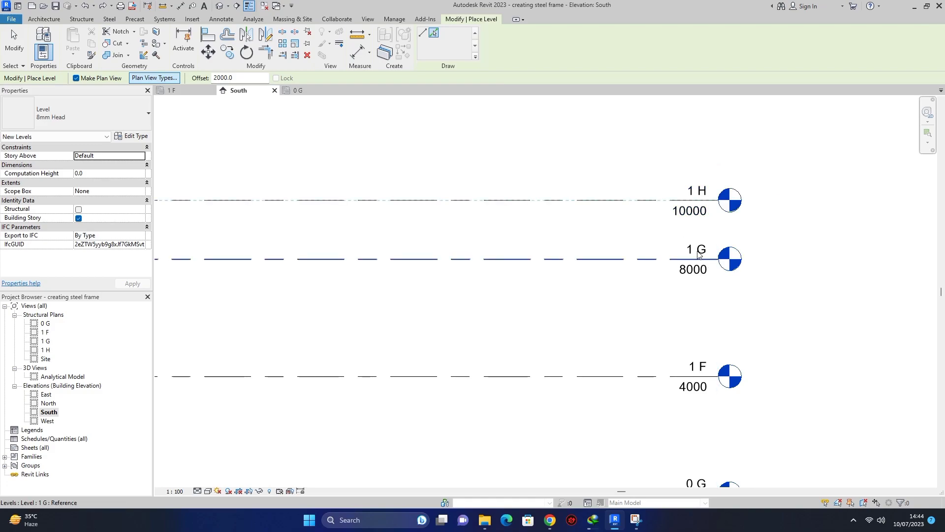
Rename level 1 G to 2 R, renaming its matching views too.
scroll(702, 277, "up", 3)
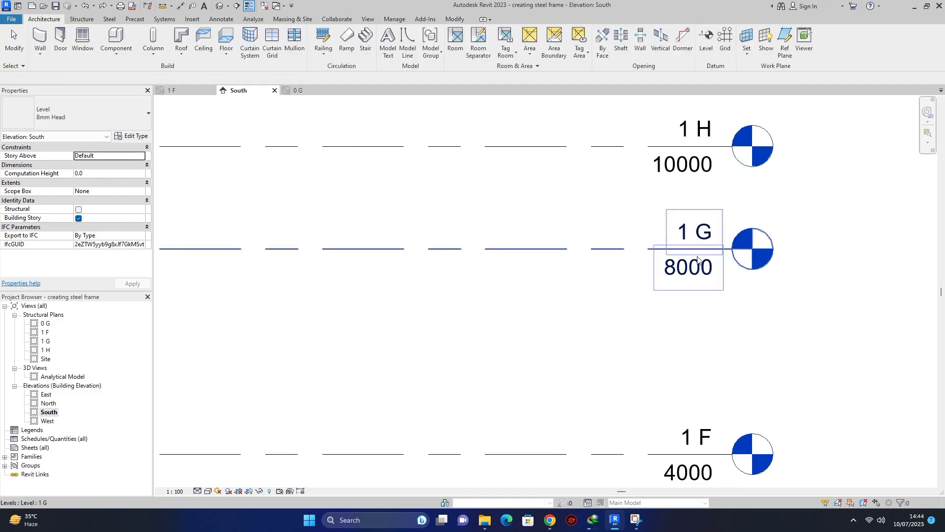
key("Escape")
key("Escape")
double_click(697, 235)
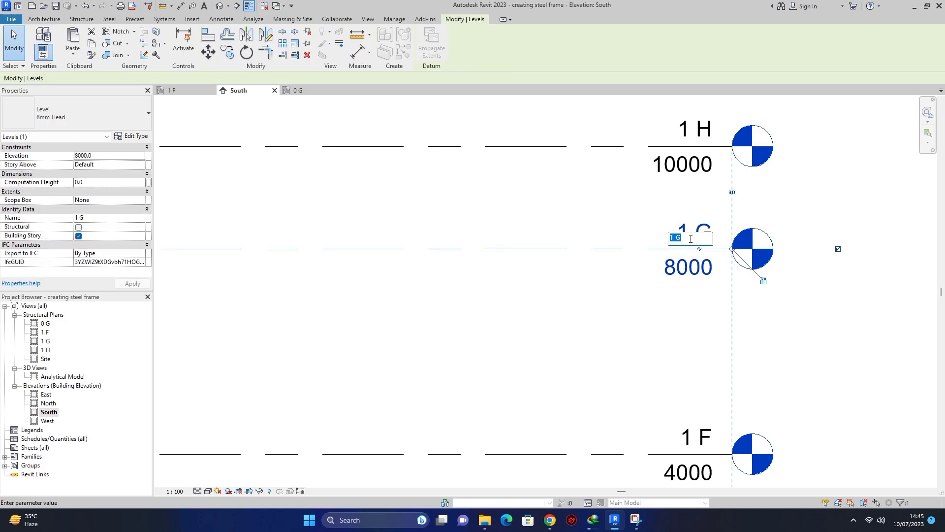
type("2 R")
key("Return")
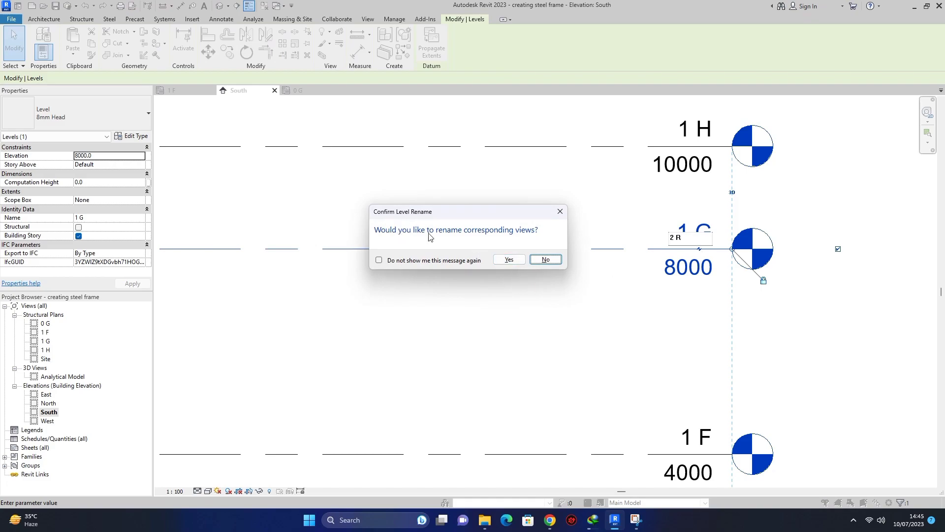
left_click(510, 260)
scroll(690, 187, "down", 2)
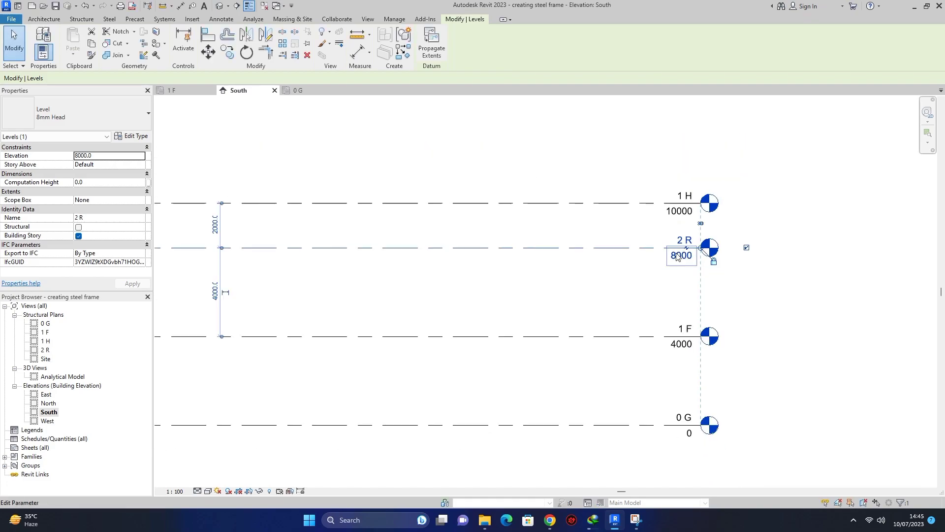
scroll(690, 187, "up", 1)
Rename level 1 H to 3 Apex, renaming its matching views too.
left_click(684, 215)
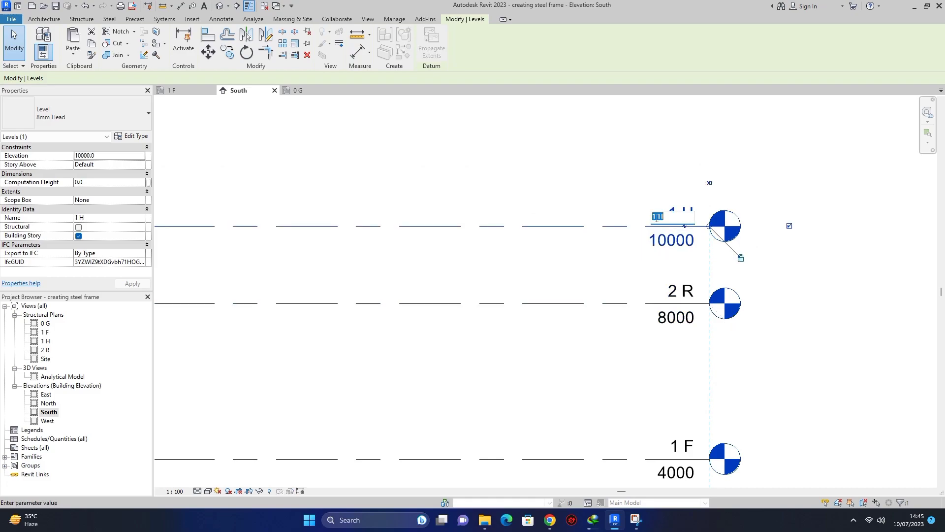
left_click(669, 215)
type("3 Apex")
key("Return")
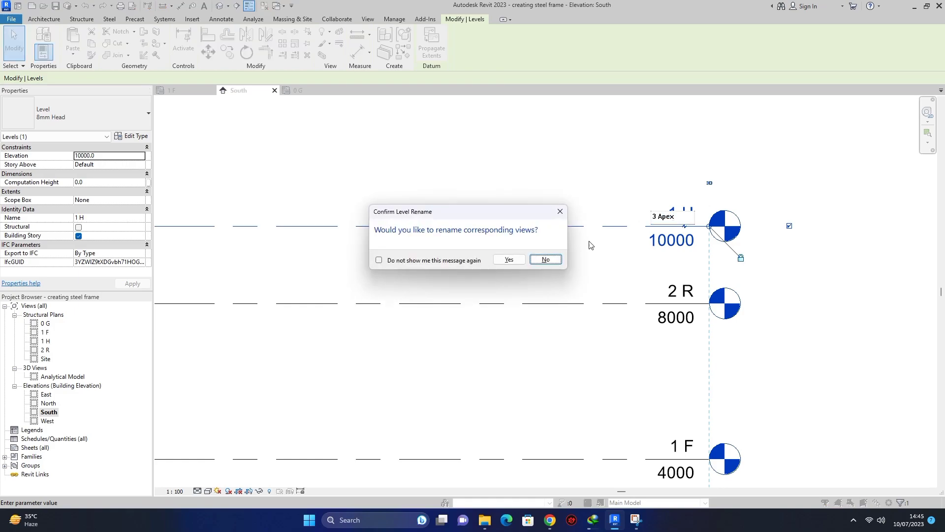
left_click(510, 260)
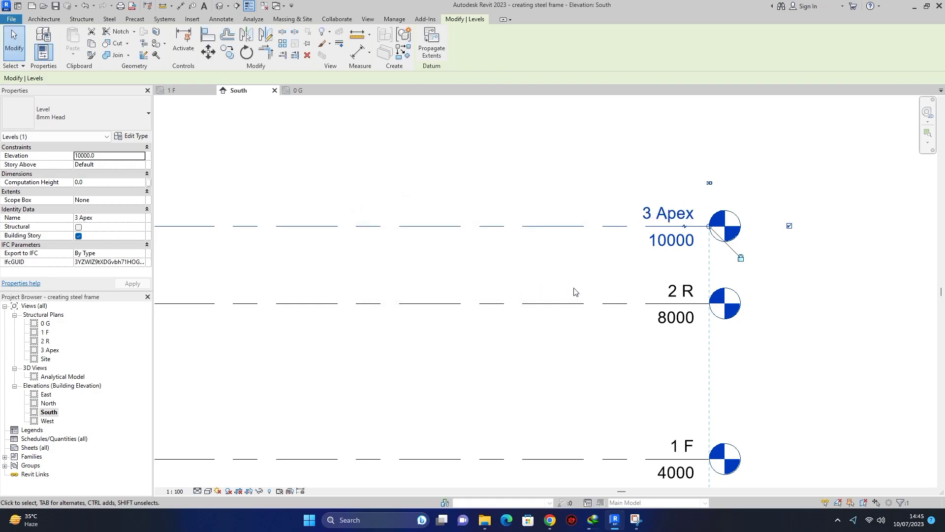
scroll(682, 231, "down", 2)
scroll(682, 231, "down", 4)
scroll(654, 264, "up", 3)
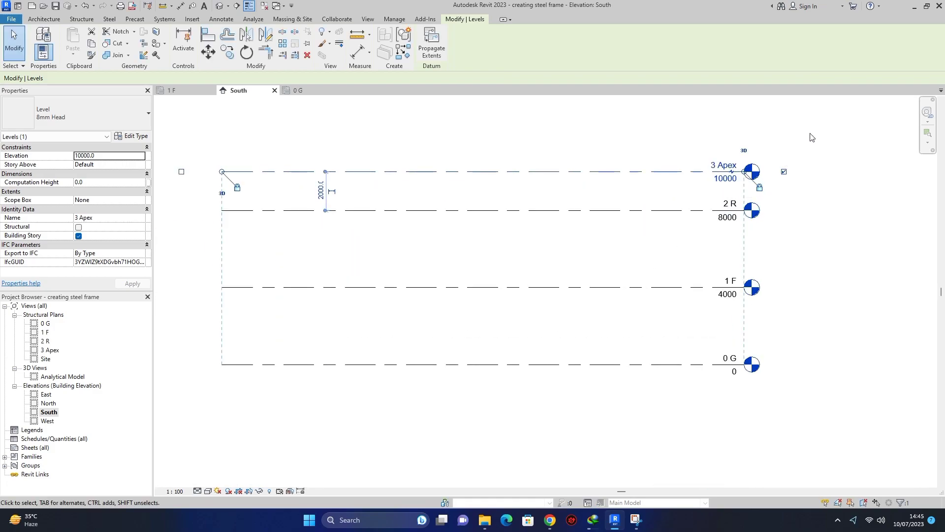
scroll(783, 153, "up", 1)
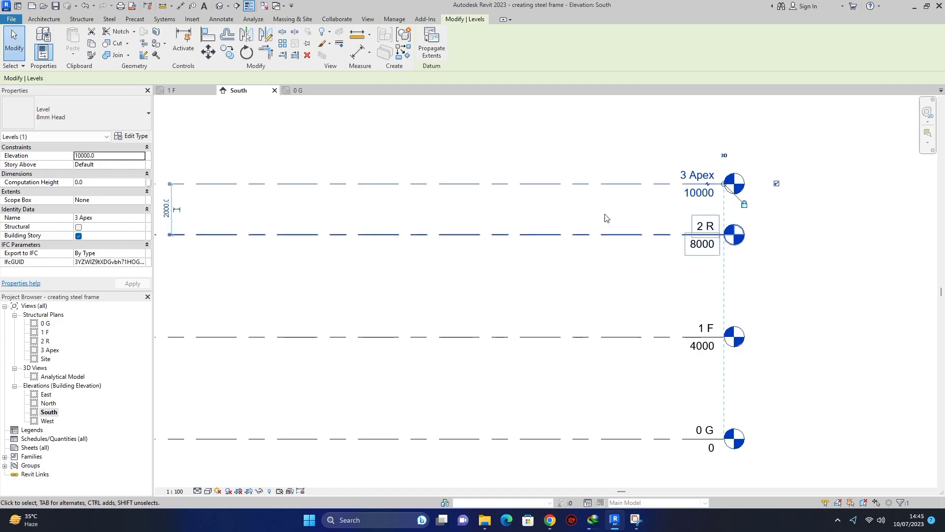
Open the 0 G structural plan and draw vertical grid 1.
double_click(45, 323)
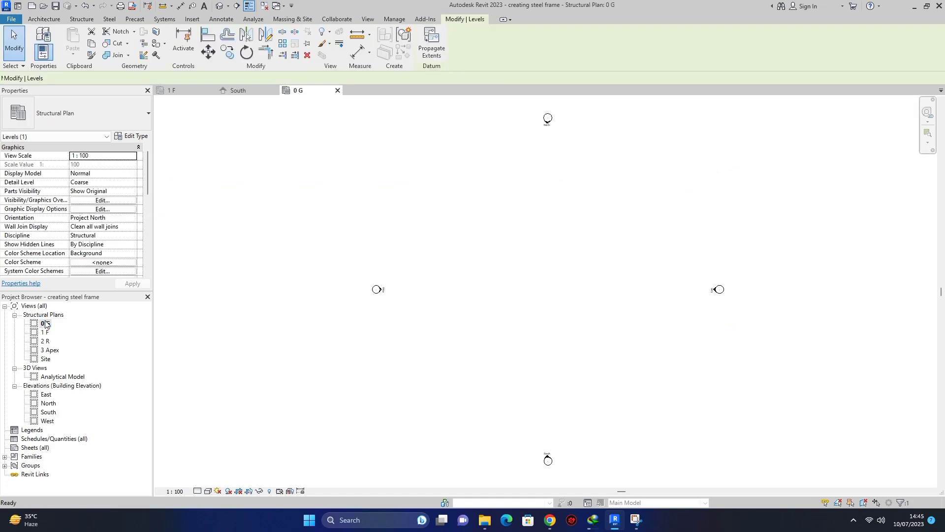
left_click(44, 19)
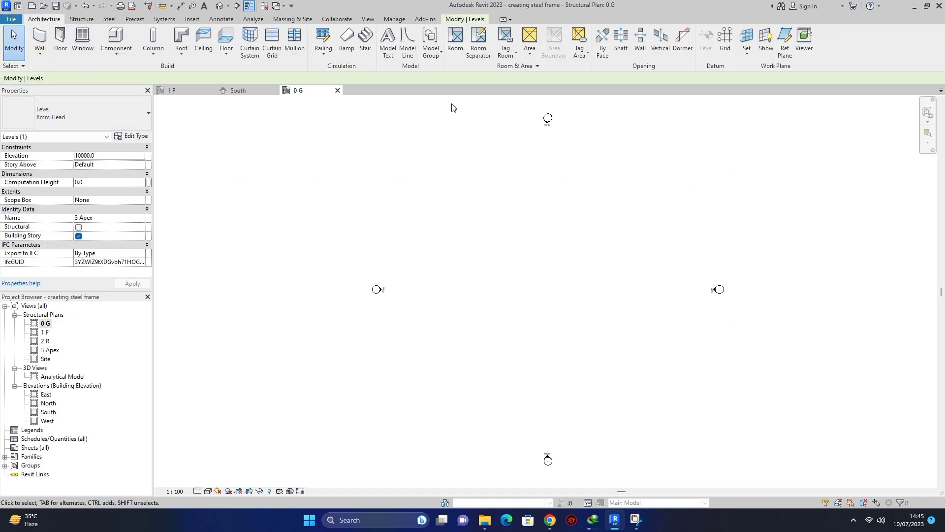
left_click(726, 45)
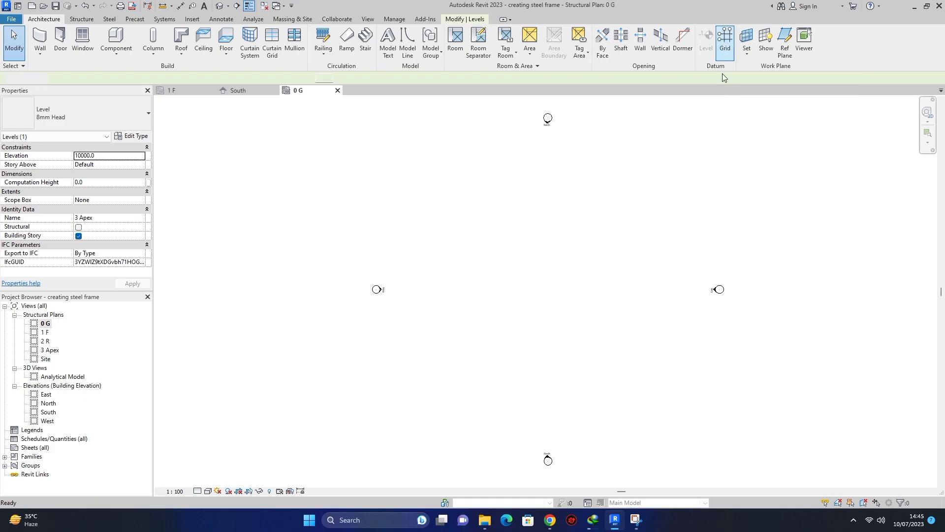
left_click(453, 165)
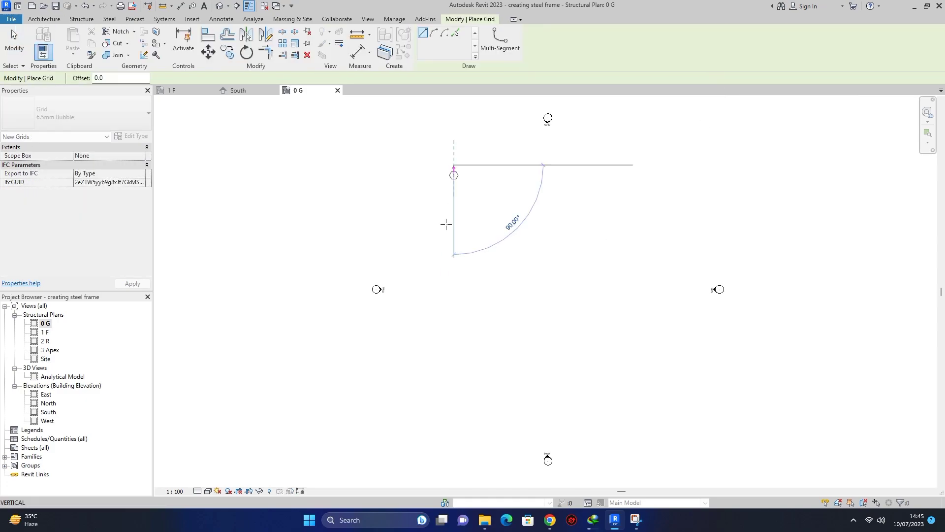
left_click(454, 409)
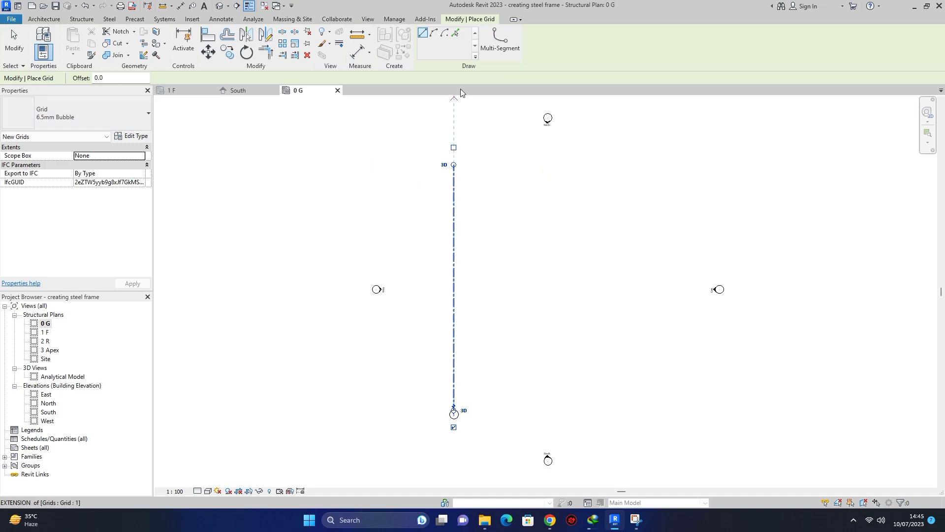
Create grids 2 and 3 by picking offset lines 4500 apart.
left_click(457, 37)
type("4500")
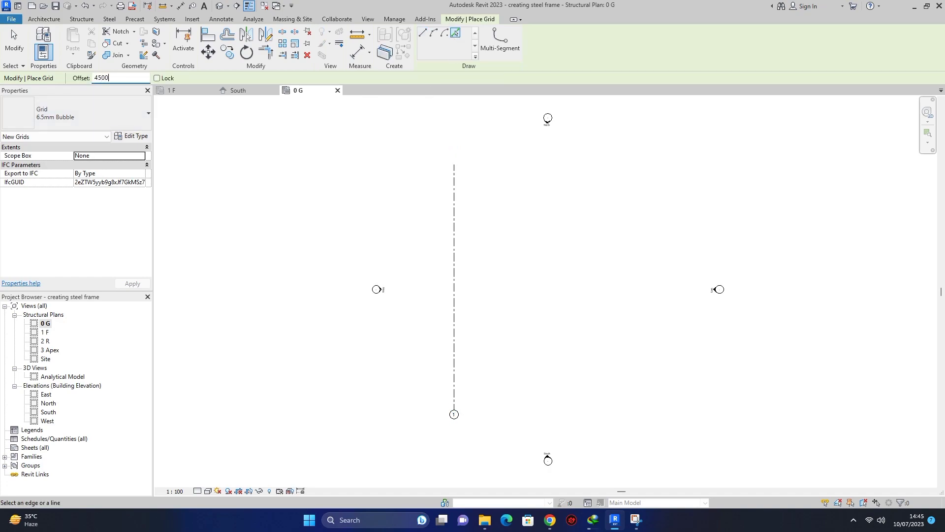
left_click(455, 290)
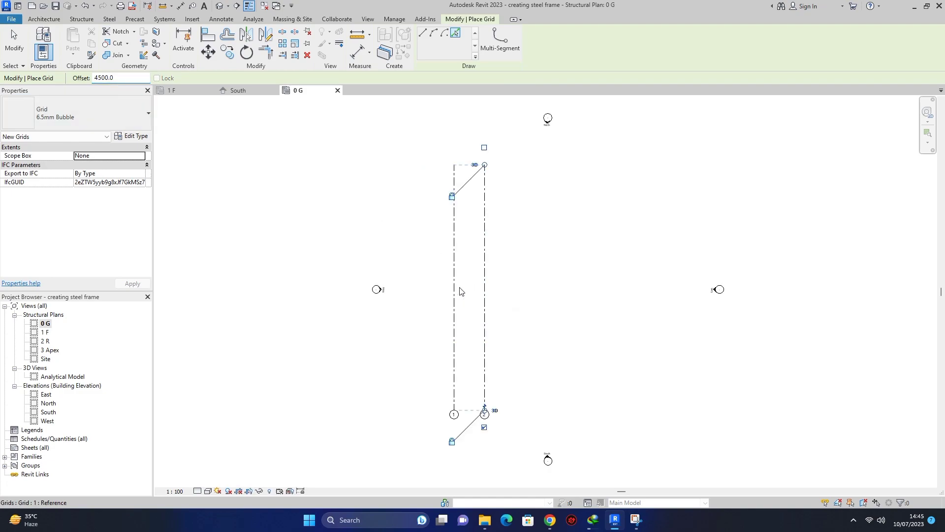
left_click(489, 298)
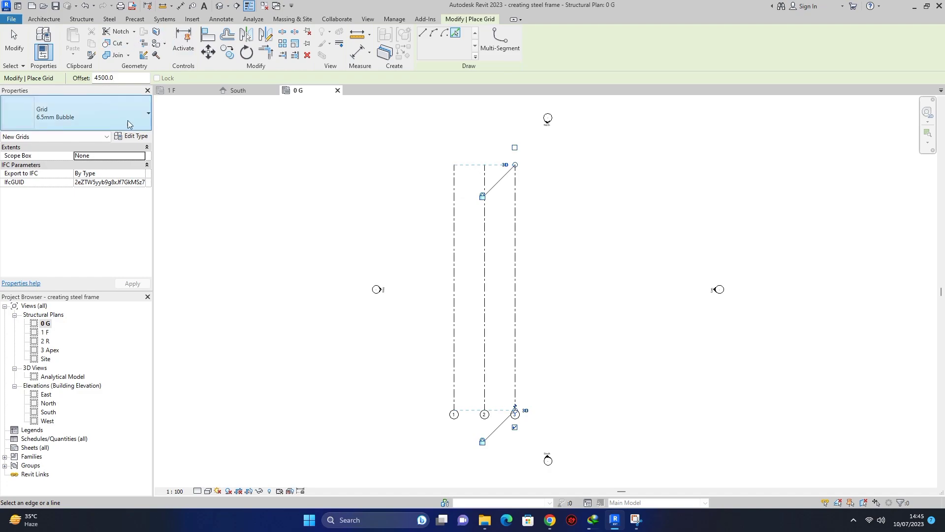
Restart the Grid tool in Line mode and begin a horizontal grid near the top.
left_click(44, 18)
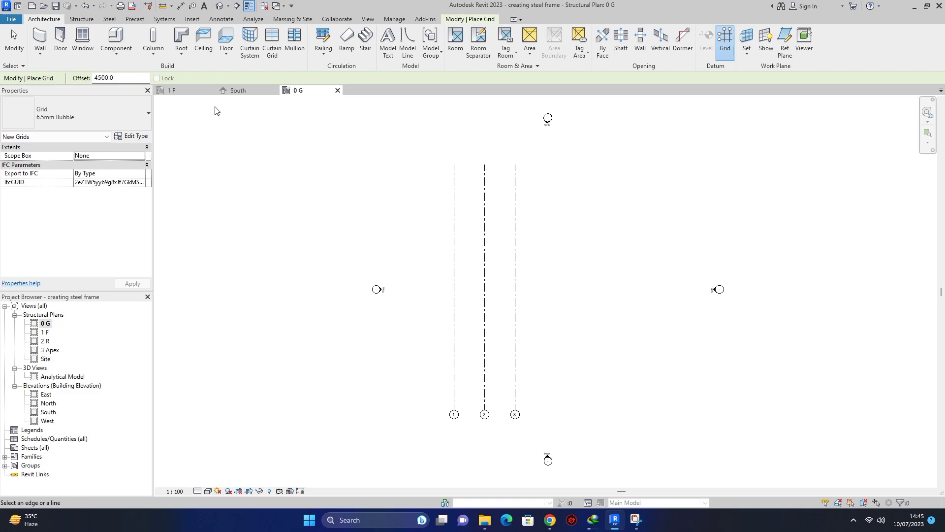
left_click(128, 78)
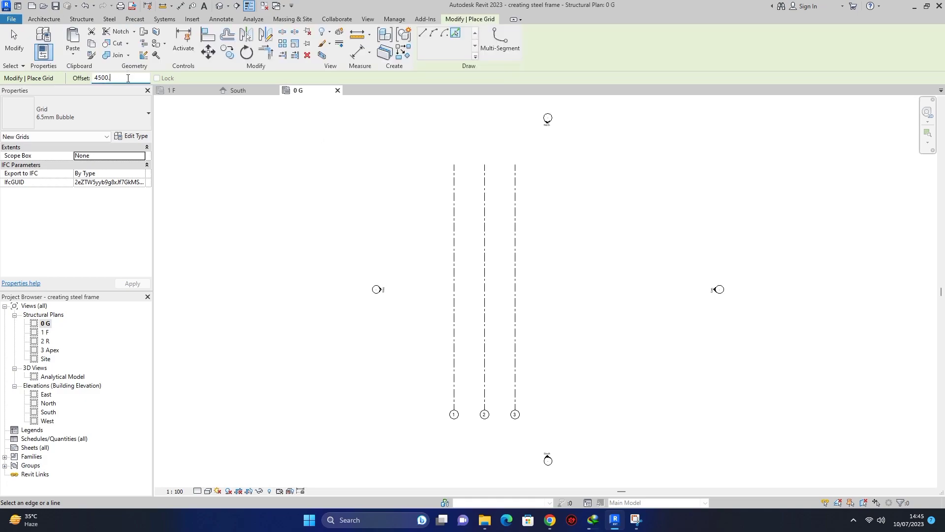
left_click(423, 39)
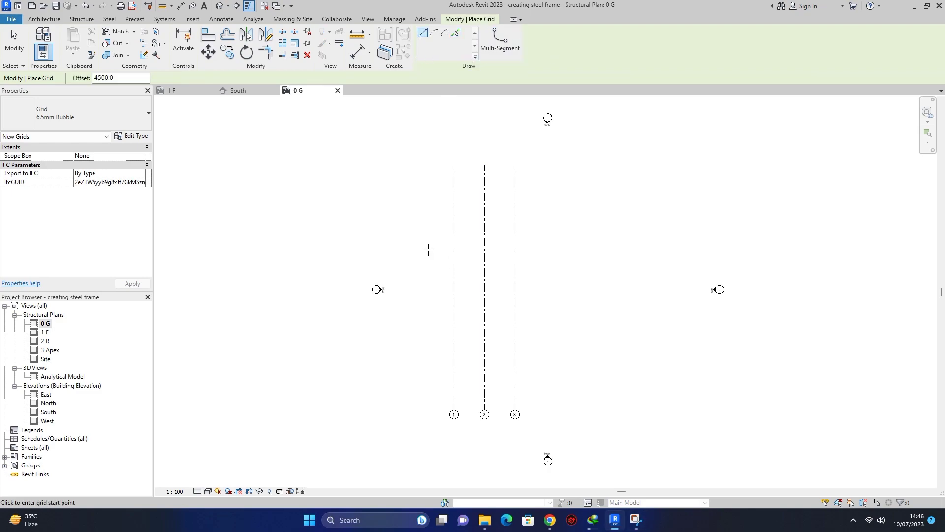
left_click(390, 188)
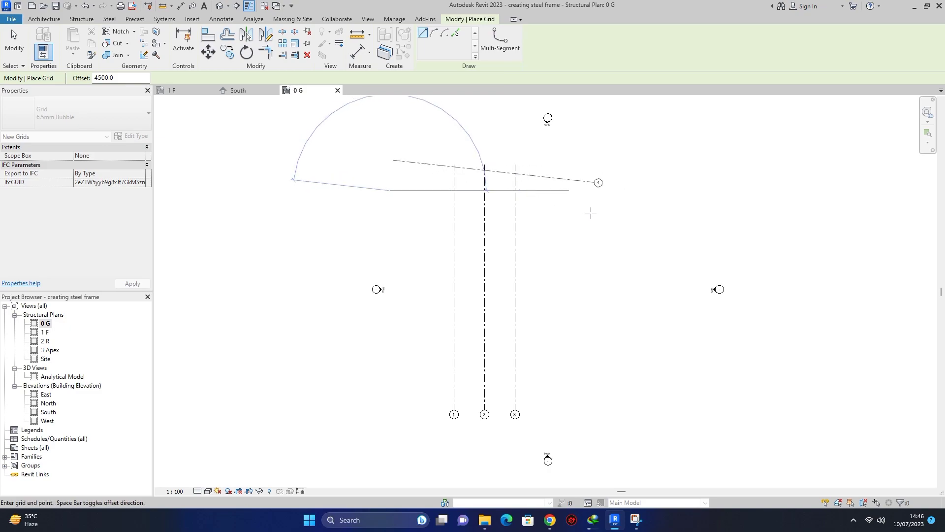
Reset the offset to 0 and draw a horizontal grid from left of grid 1 past grid 3.
key("Escape")
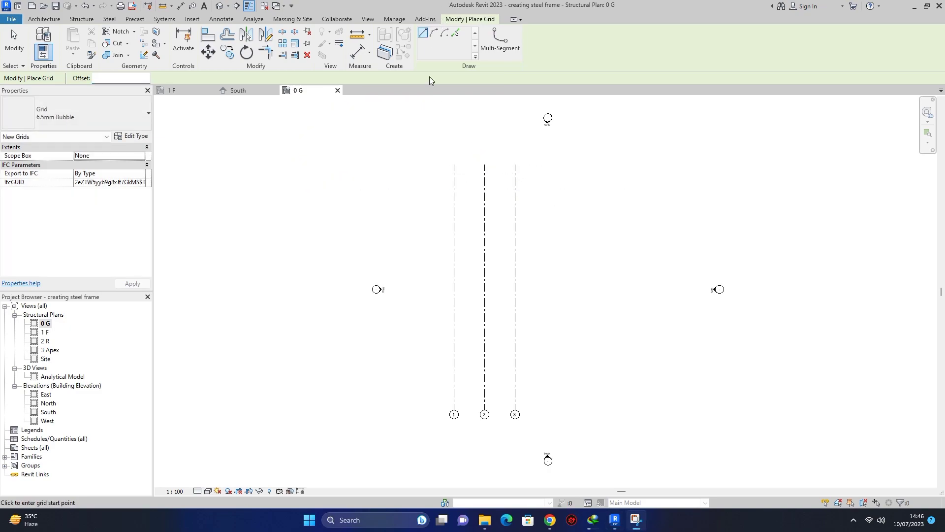
left_click(520, 206)
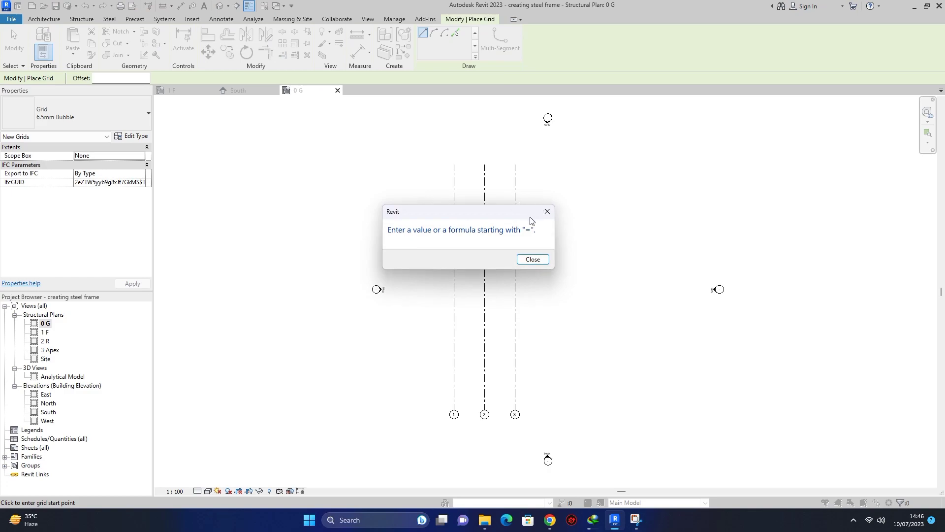
left_click(549, 211)
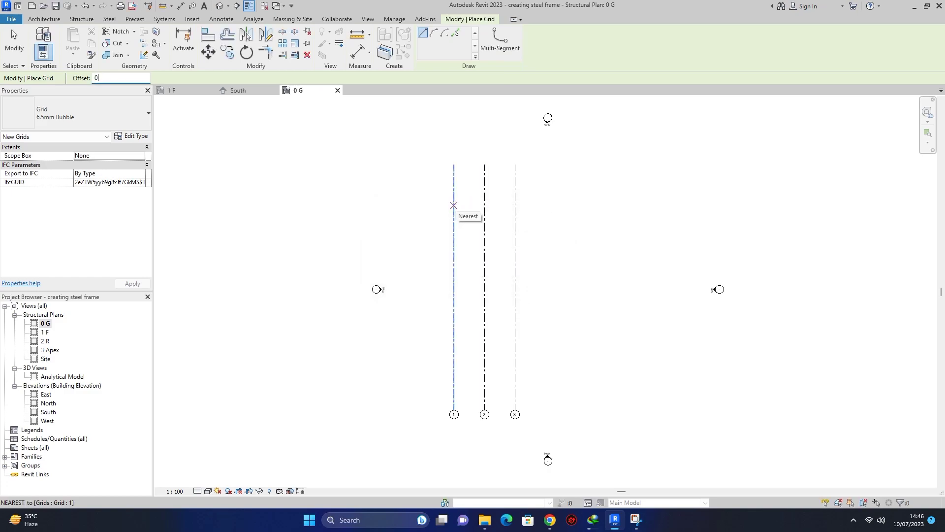
left_click(399, 194)
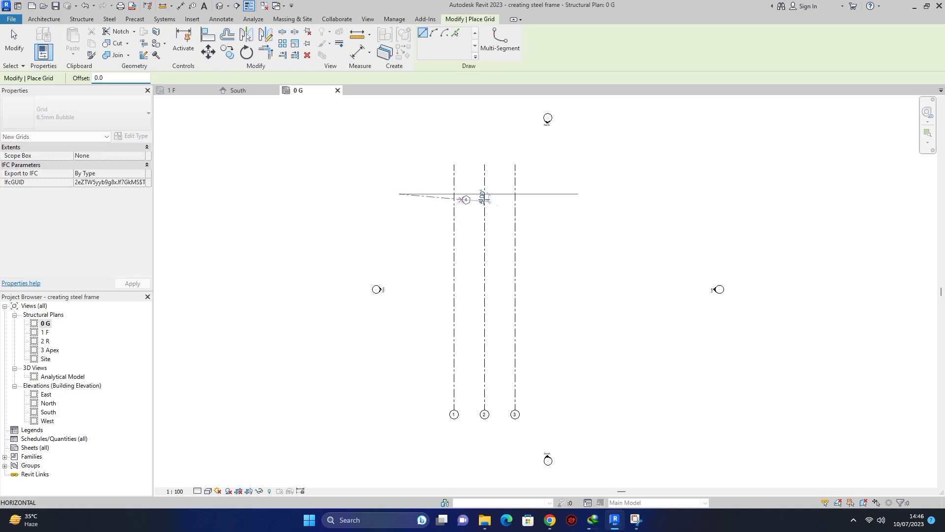
left_click(574, 192)
scroll(571, 192, "up", 5)
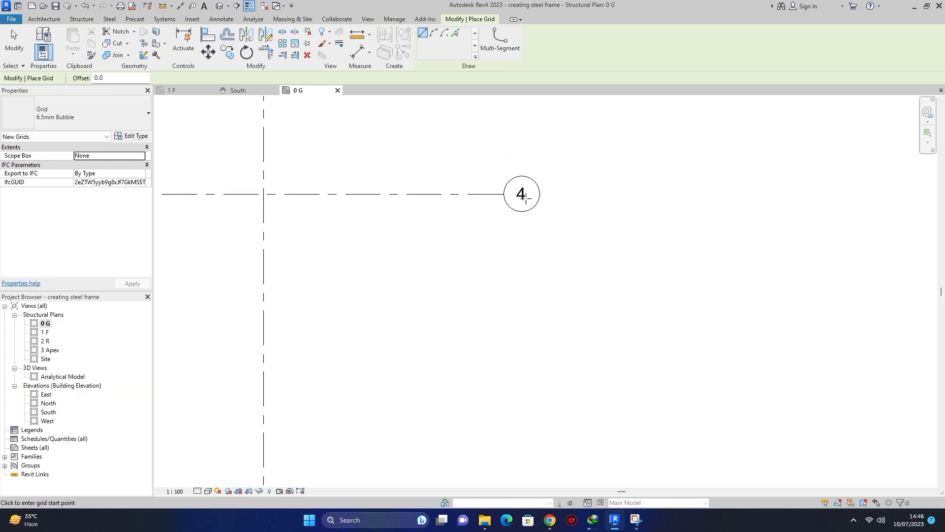
scroll(526, 197, "up", 2)
scroll(524, 196, "up", 1)
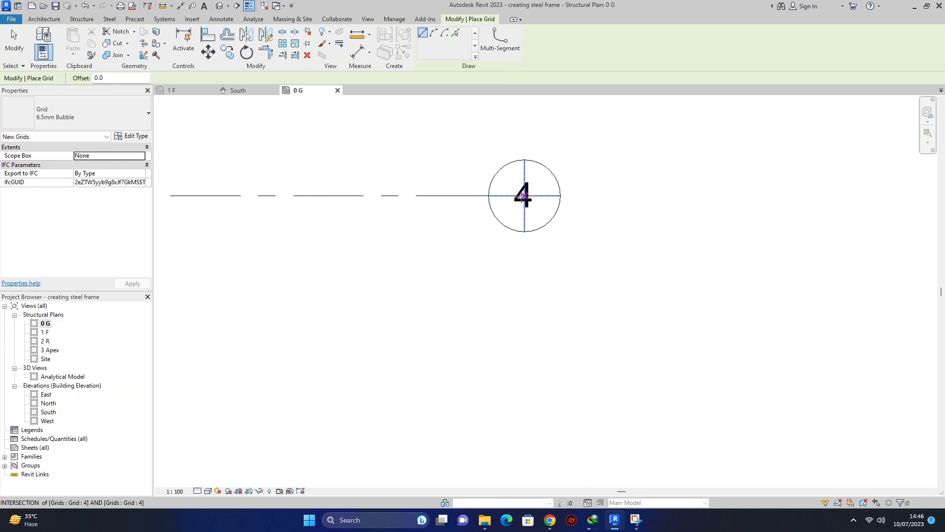
key("Escape")
key("Escape")
Relabel the new horizontal grid from 4 to A.
left_click(530, 205)
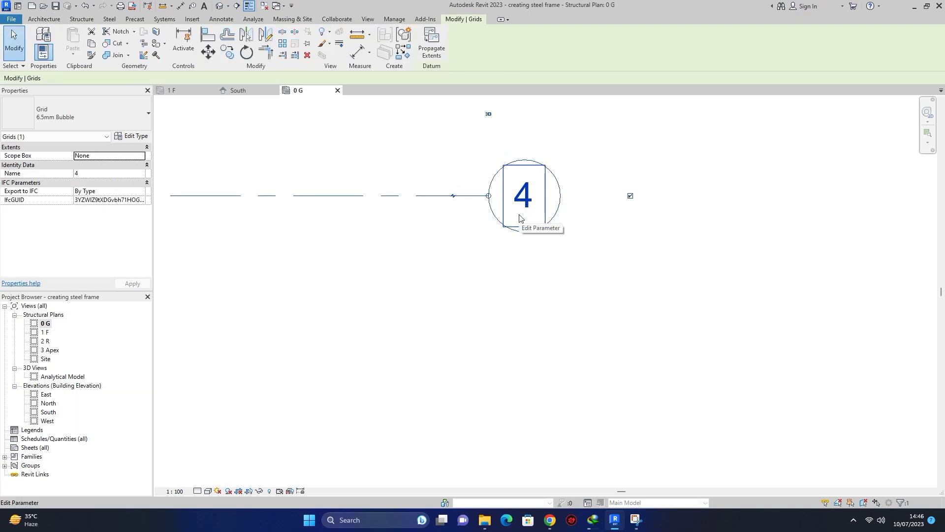
key("a")
left_click(521, 218)
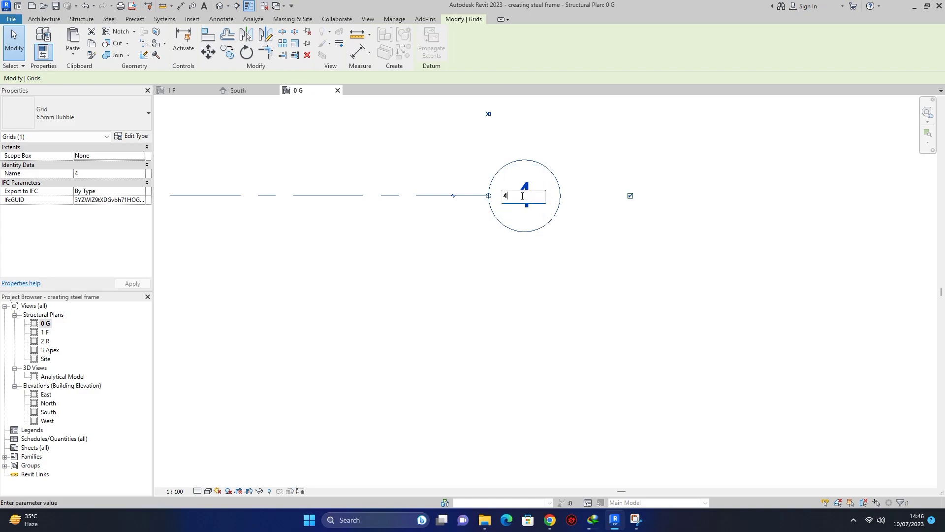
type("A")
key("Home")
key("Delete")
key("Return")
left_click(566, 240)
Set the Grid tool to Pick Lines with a 3500 offset.
scroll(591, 283, "down", 5)
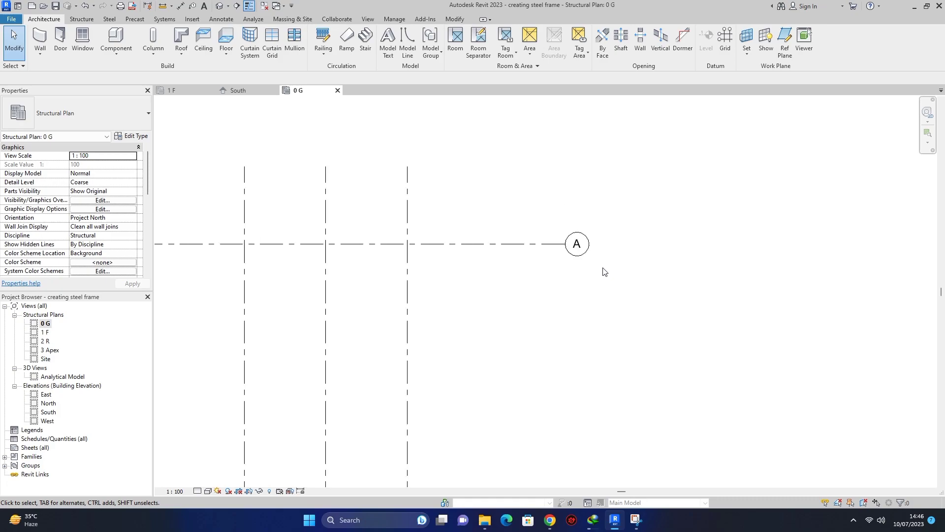
scroll(603, 270, "down", 3)
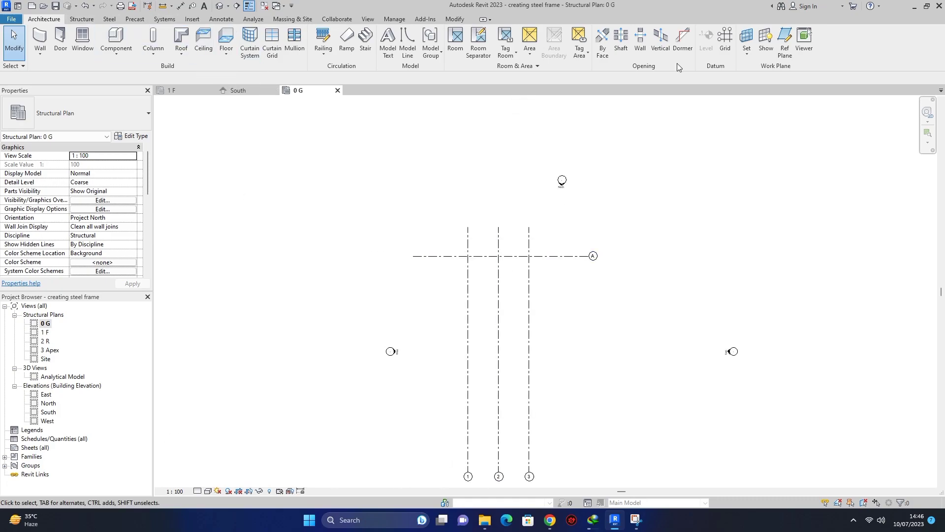
left_click(725, 40)
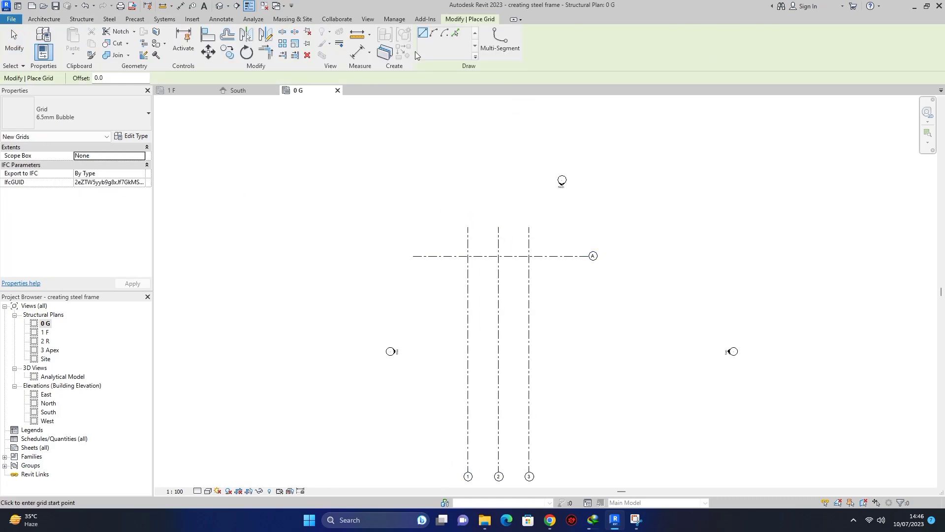
left_click(455, 38)
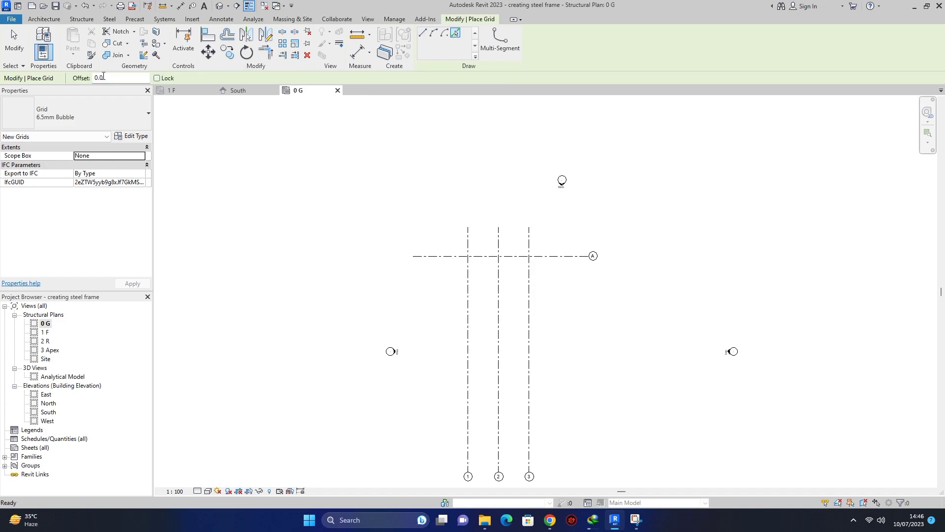
left_click(112, 79)
key("Return")
Pick successive grids to create B, C, D and E at 3500 spacing below A.
scroll(532, 261, "up", 3)
scroll(466, 251, "down", 3)
scroll(340, 243, "up", 2)
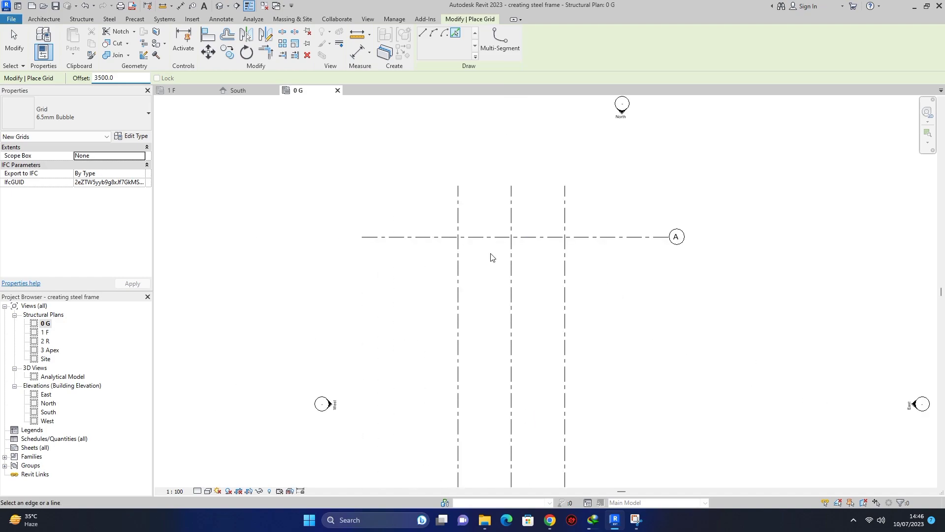
left_click(540, 238)
left_click(536, 279)
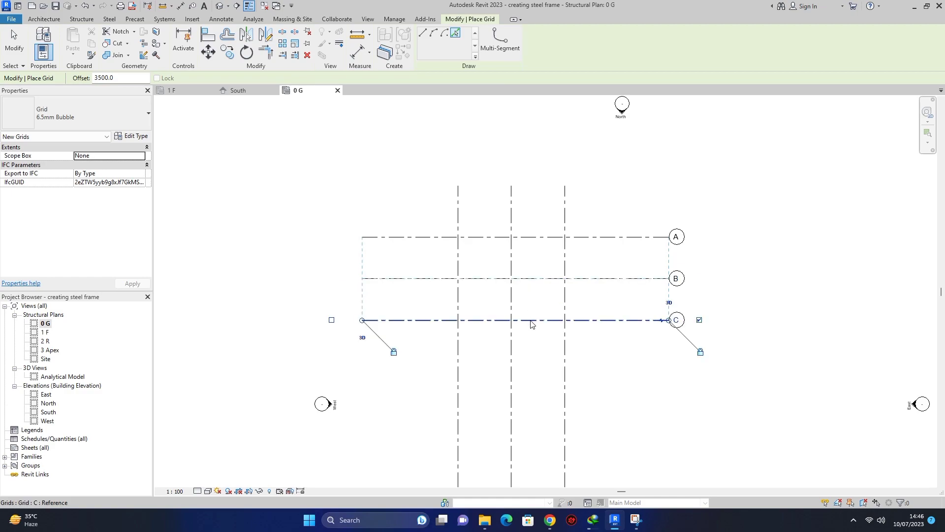
left_click(540, 322)
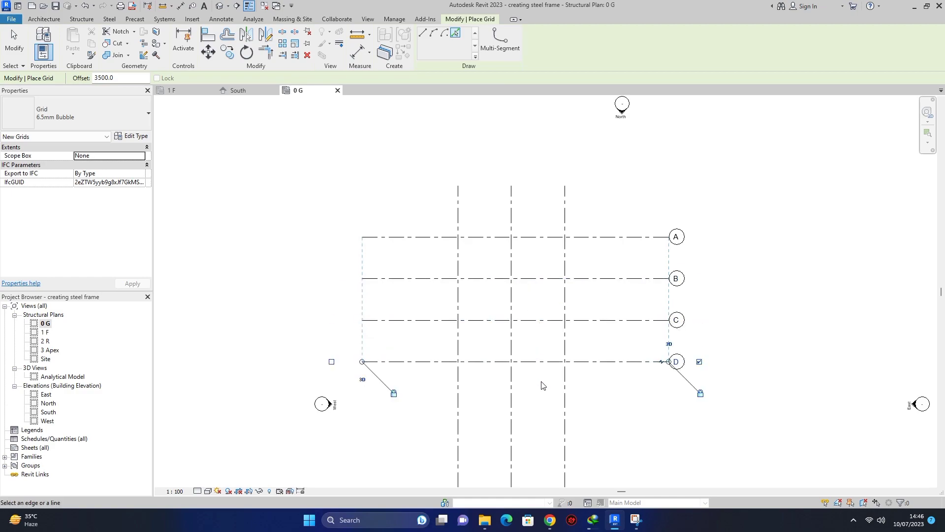
left_click(542, 362)
scroll(542, 364, "down", 2)
scroll(566, 330, "down", 1)
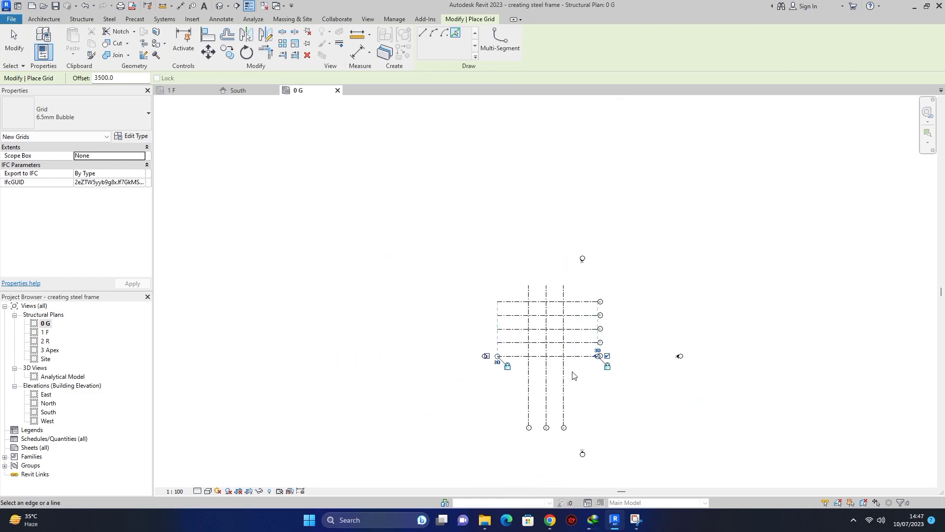
scroll(566, 355, "up", 2)
scroll(536, 347, "down", 2)
scroll(548, 384, "up", 2)
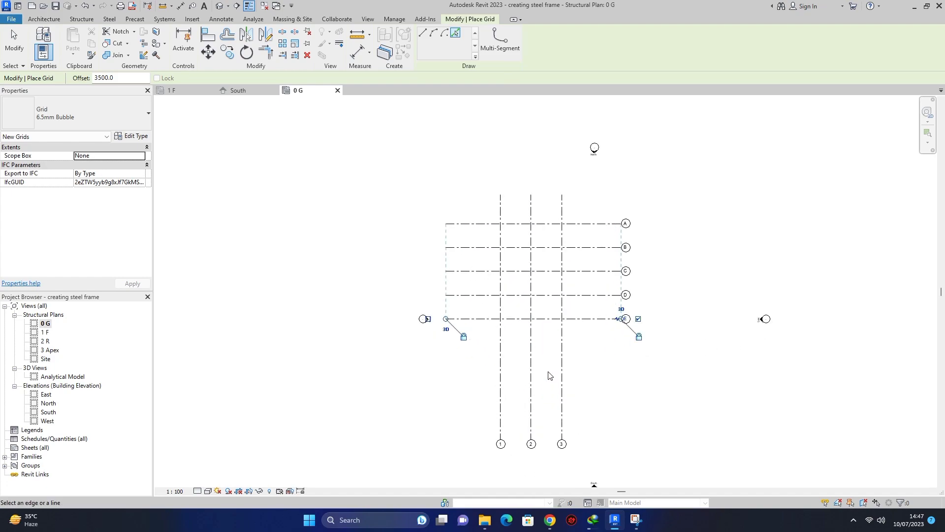
key("Escape")
key("Escape")
Drag grid 3's bottom end up so bubbles 1–3 sit just below grid E.
scroll(544, 458, "up", 2)
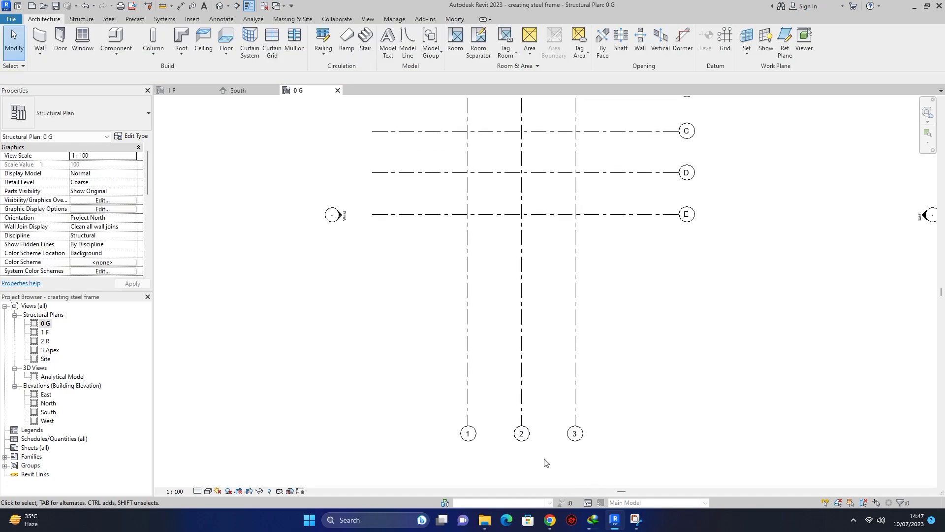
left_click(574, 412)
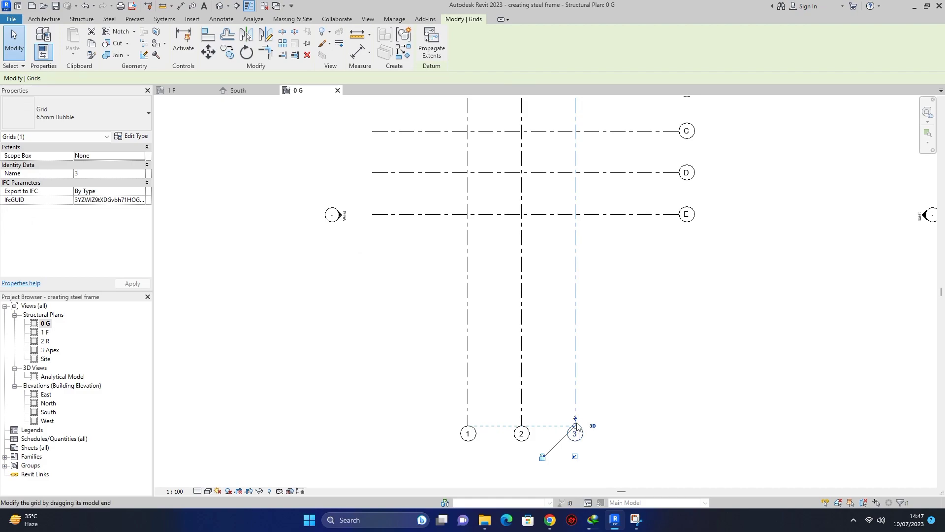
left_click_drag(575, 421, 575, 320)
left_click_drag(577, 256, 575, 252)
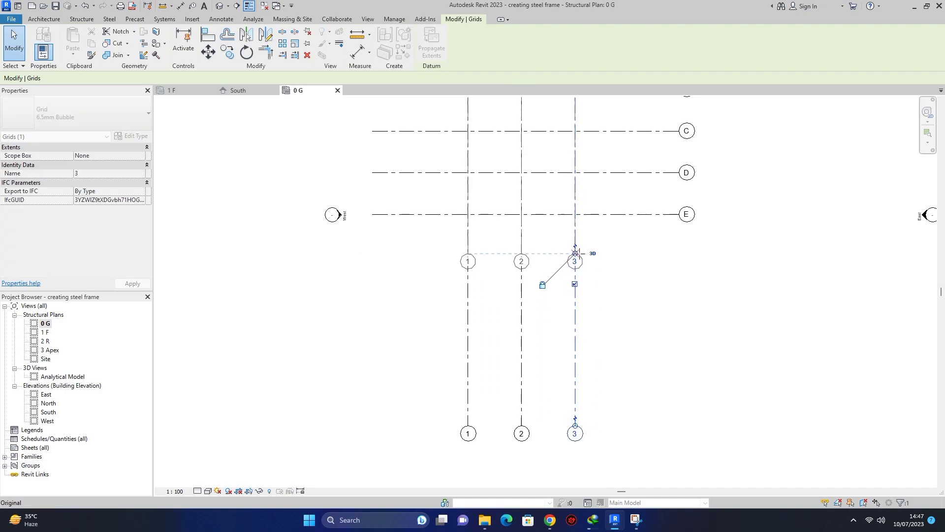
scroll(575, 252, "down", 2)
scroll(632, 291, "up", 3)
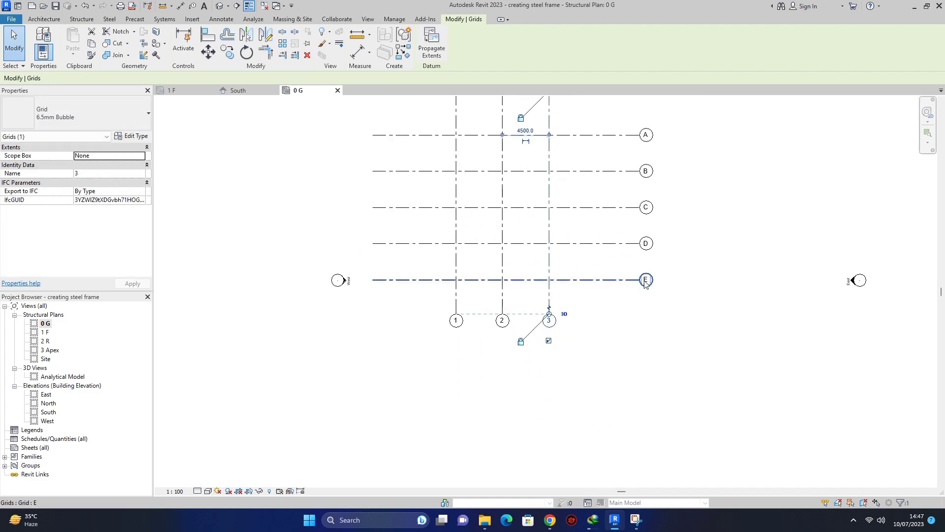
Drag grid E's right end left so bubbles A–E sit just right of grid 3.
left_click(642, 281)
left_click_drag(639, 279, 582, 280)
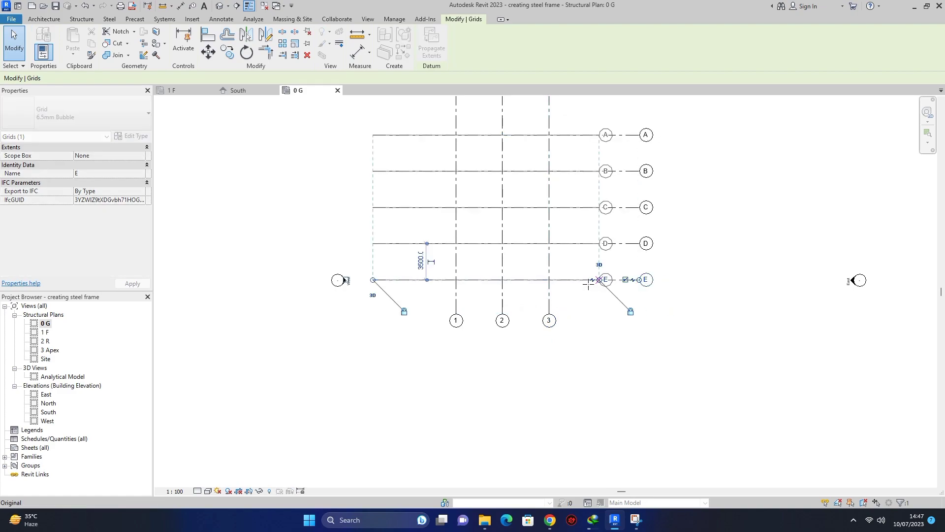
scroll(562, 276, "down", 3)
scroll(465, 341, "up", 2)
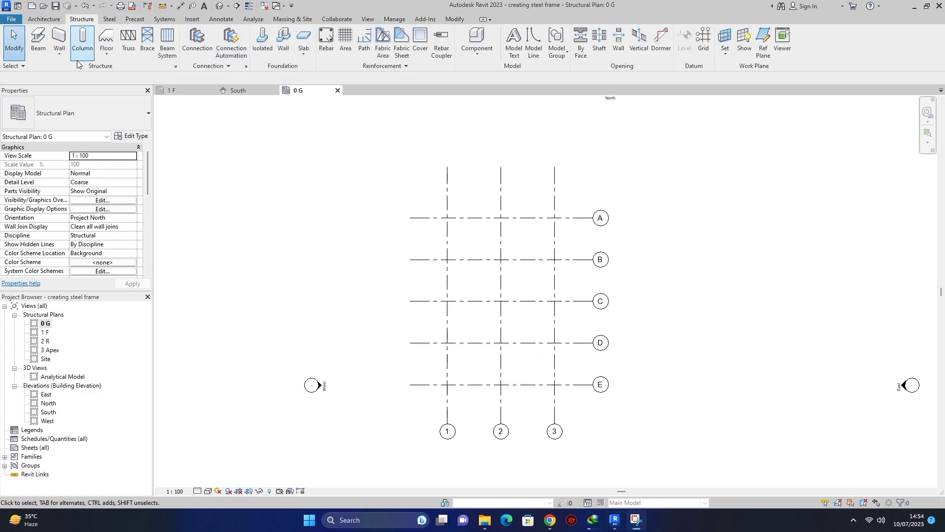
Start the structural Column tool with type UC356x368x129.
left_click(83, 44)
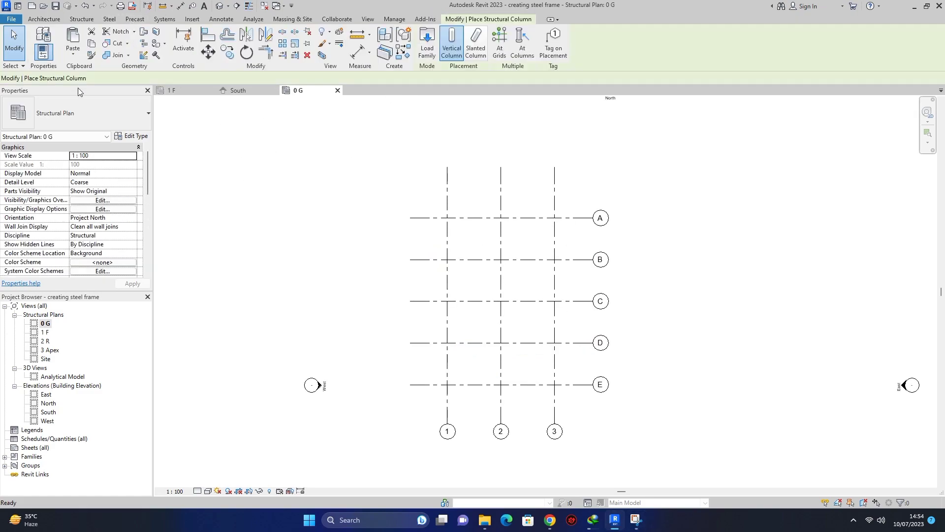
left_click(79, 113)
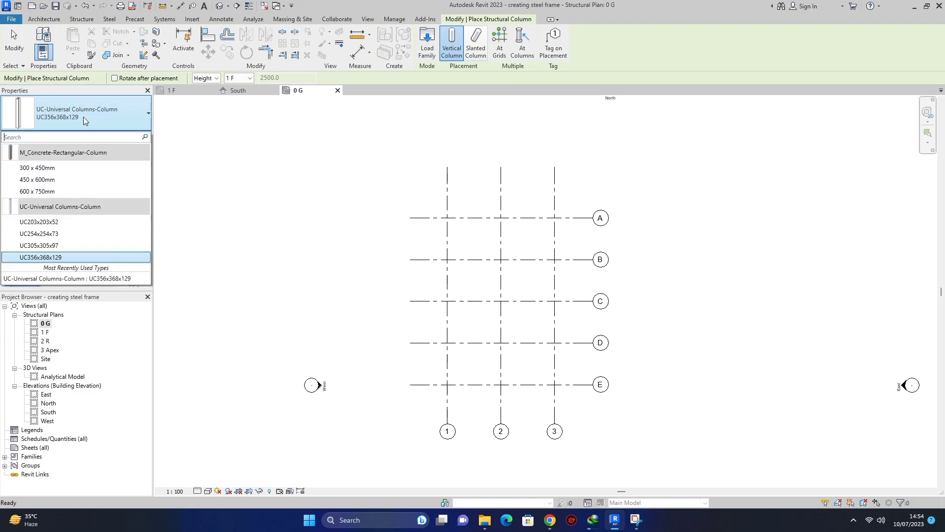
left_click(67, 258)
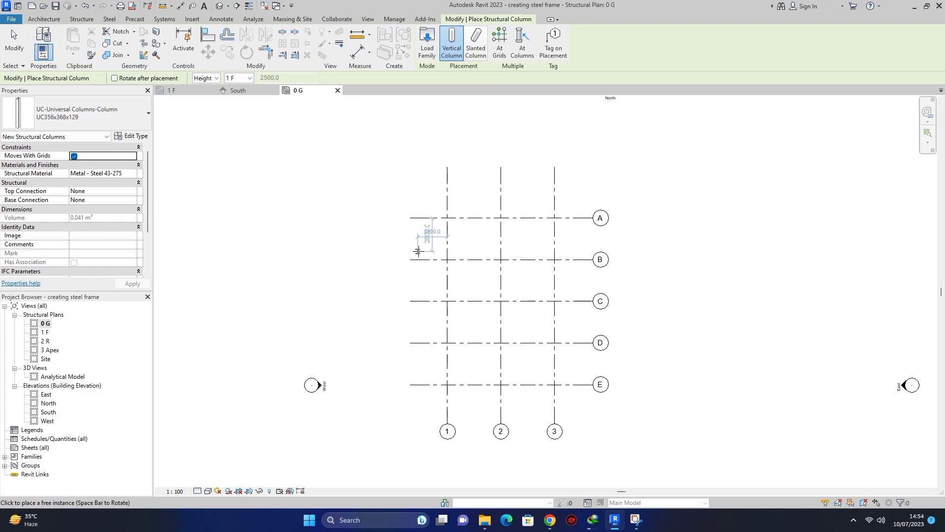
scroll(437, 217, "up", 3)
scroll(436, 224, "up", 2)
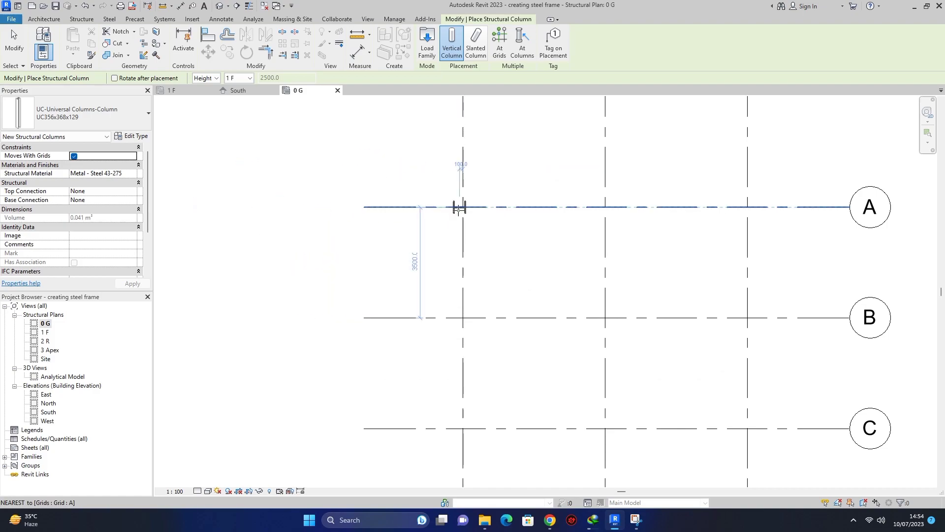
Place columns at grid 1 intersections A, B, C, D and E.
left_click(462, 208)
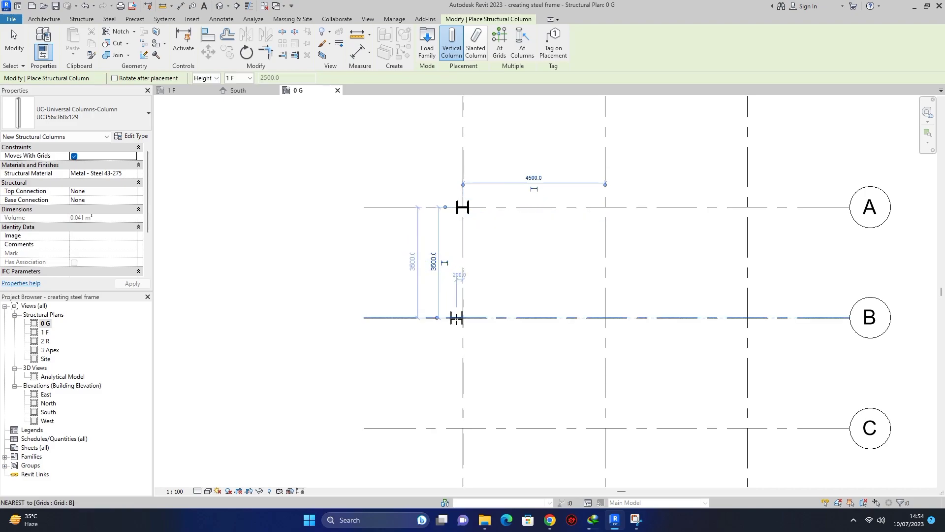
left_click(462, 319)
scroll(455, 286, "down", 2)
scroll(455, 276, "down", 2)
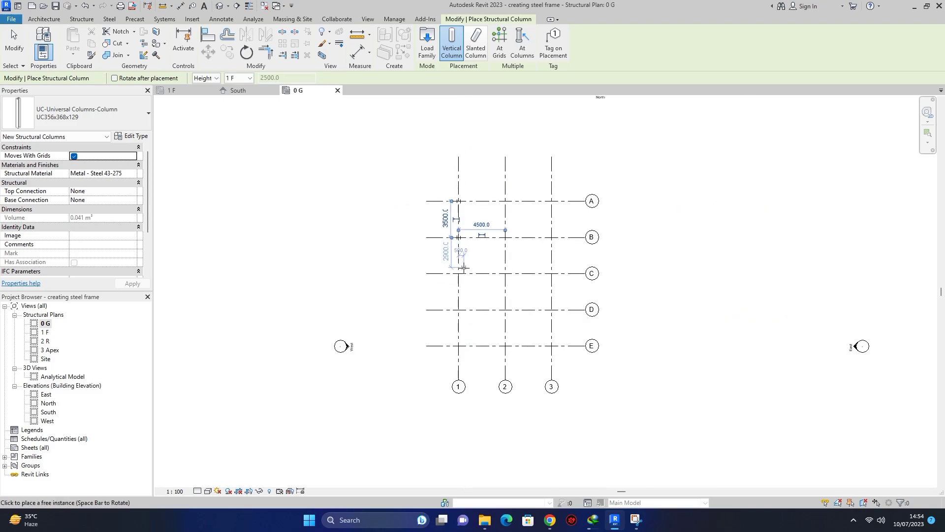
scroll(456, 275, "up", 2)
left_click(454, 279)
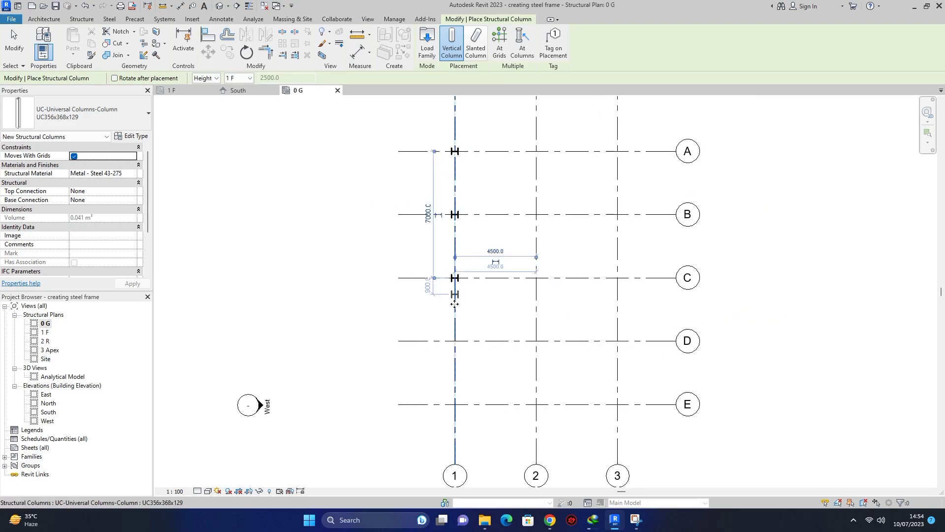
scroll(455, 372, "up", 2)
scroll(456, 366, "up", 2)
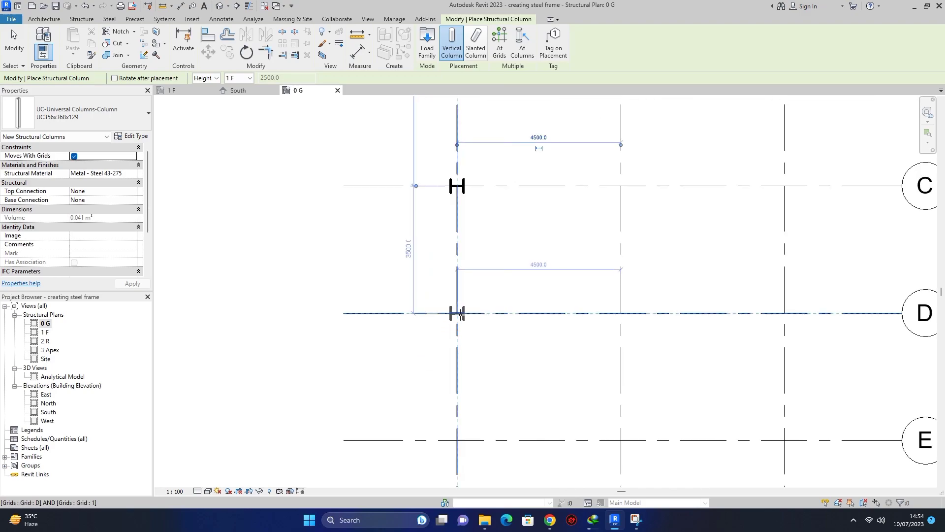
left_click(457, 314)
scroll(455, 308, "down", 2)
scroll(454, 338, "down", 2)
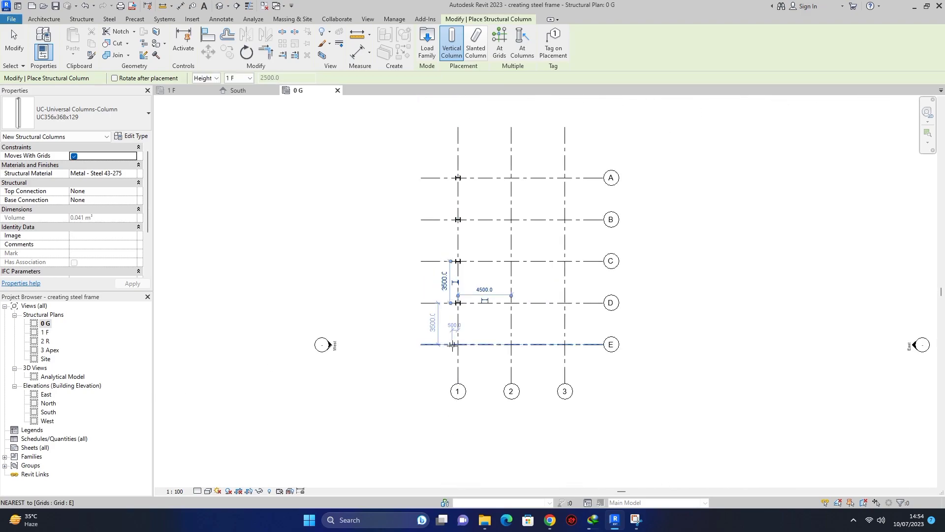
scroll(460, 339, "up", 4)
left_click(473, 342)
scroll(455, 340, "down", 2)
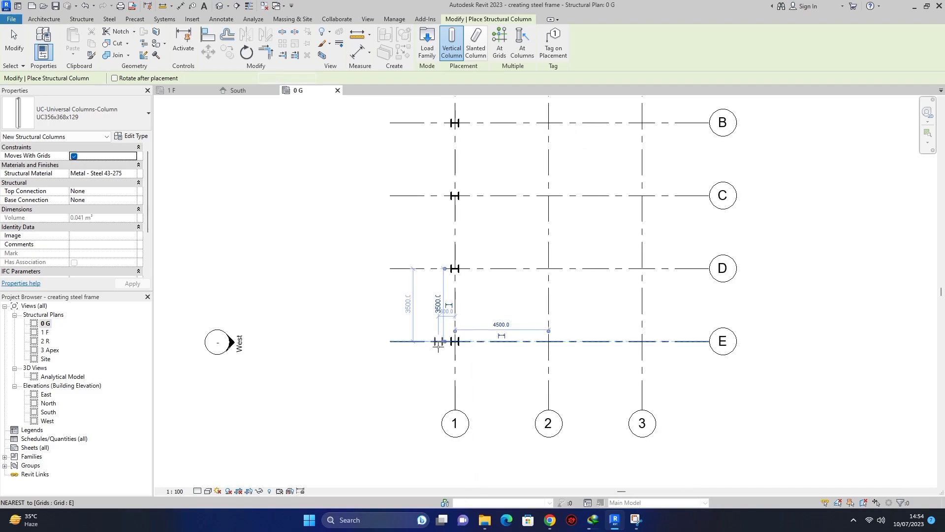
scroll(451, 340, "down", 1)
Place columns at grid 3 intersections E, D, C, B and A.
left_click(593, 343)
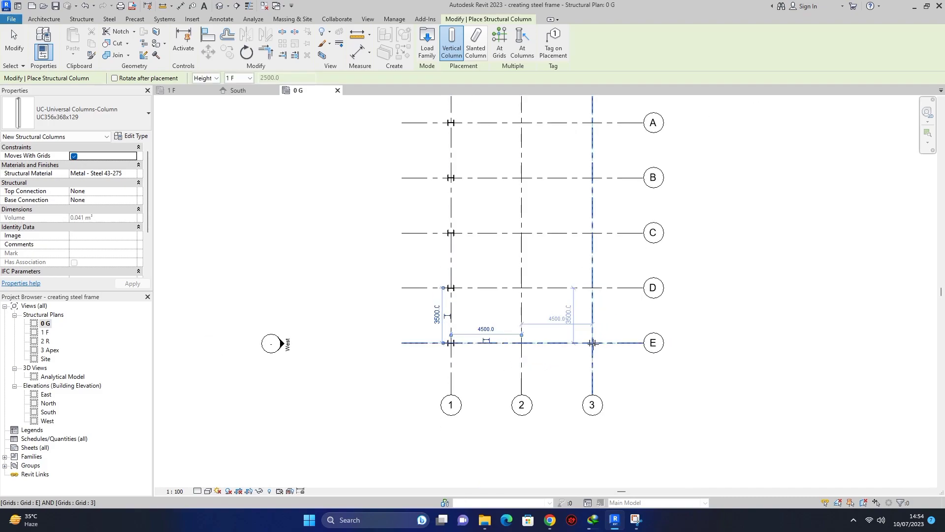
left_click(589, 290)
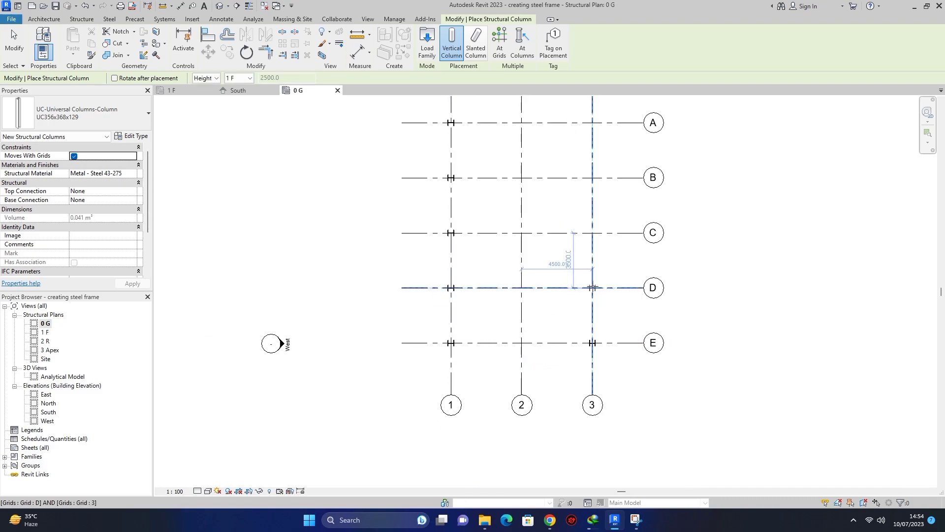
scroll(623, 268, "down", 1)
scroll(595, 249, "up", 3)
scroll(594, 249, "up", 2)
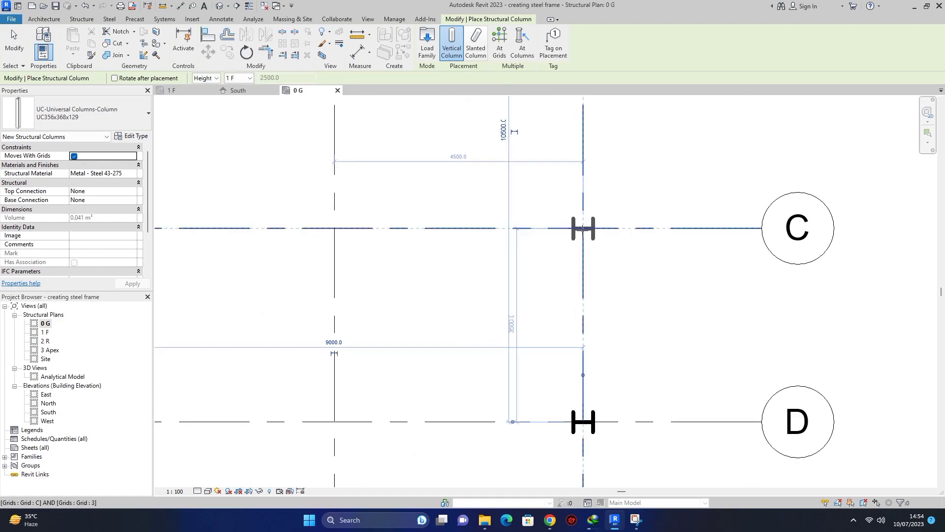
left_click(583, 228)
scroll(564, 316, "down", 4)
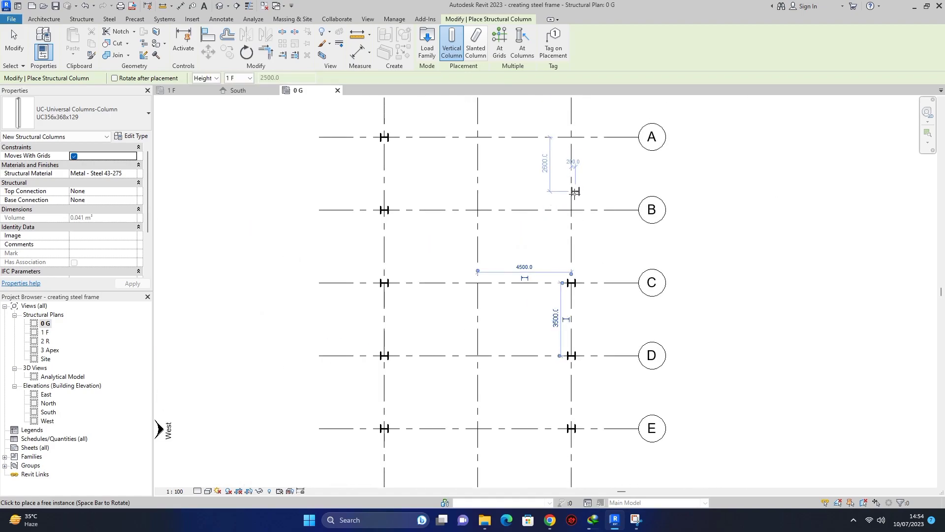
left_click(571, 210)
scroll(571, 212, "down", 2)
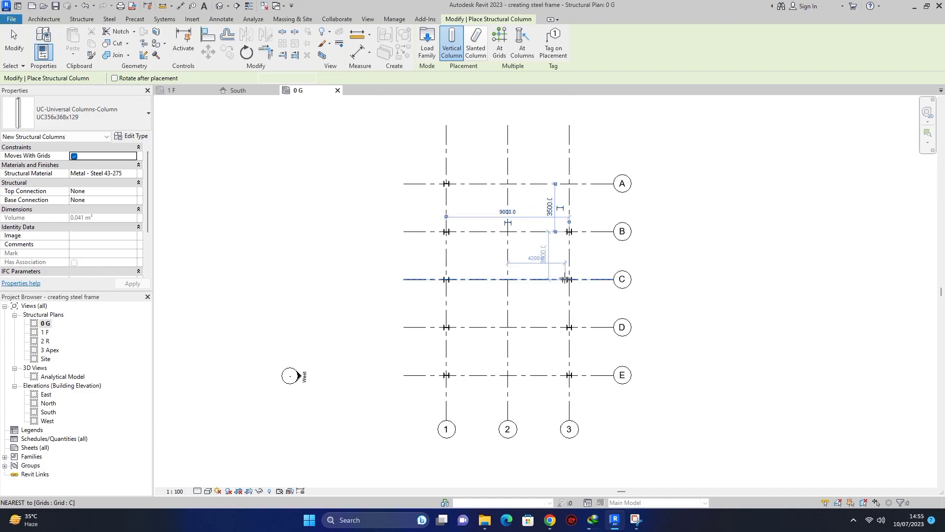
scroll(577, 176, "up", 4)
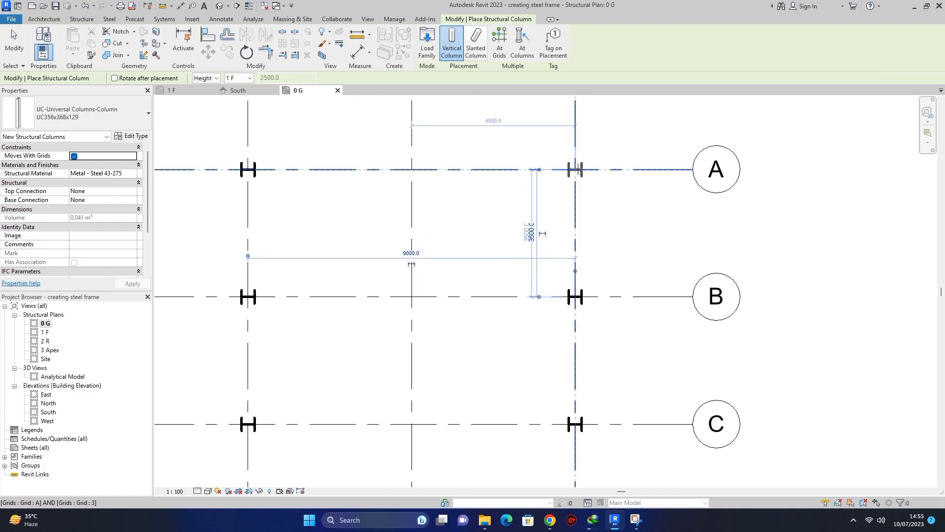
left_click(576, 169)
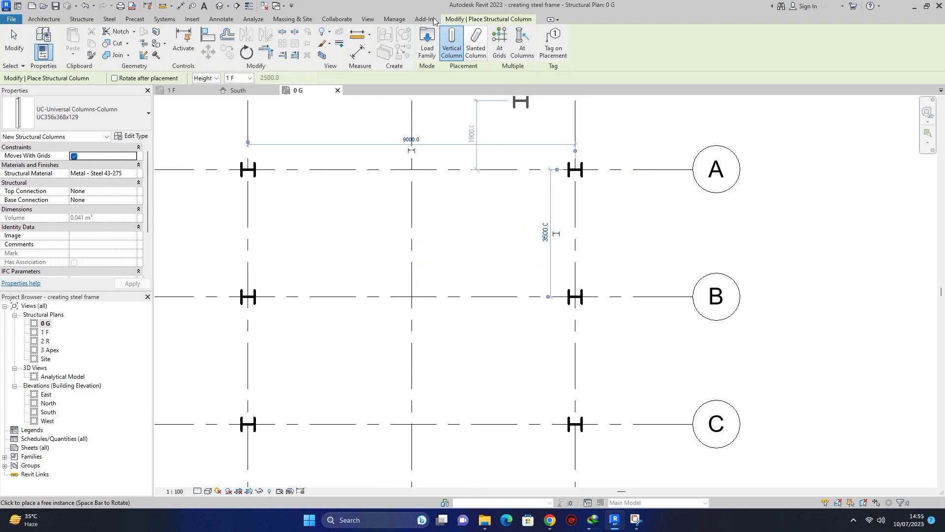
key("Escape")
key("Escape")
scroll(444, 186, "down", 5)
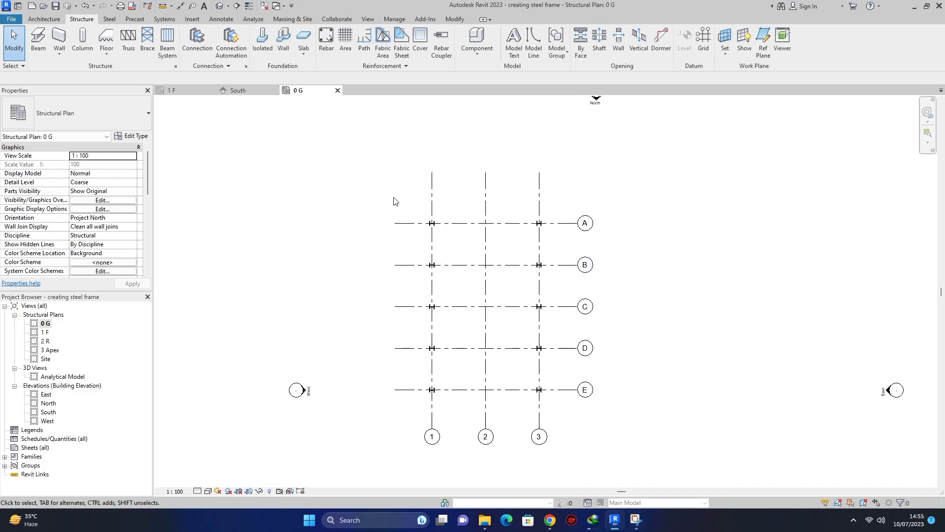
Set the Top Level of all ten columns to 2 R, then open the default 3D view.
left_click(431, 224)
left_click(376, 180)
left_click_drag(376, 179, 558, 423)
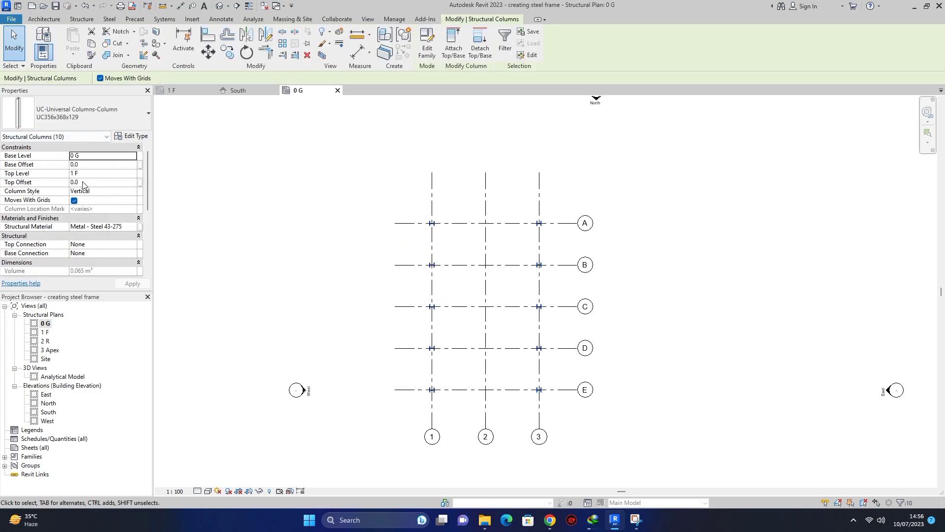
scroll(95, 189, "down", 1)
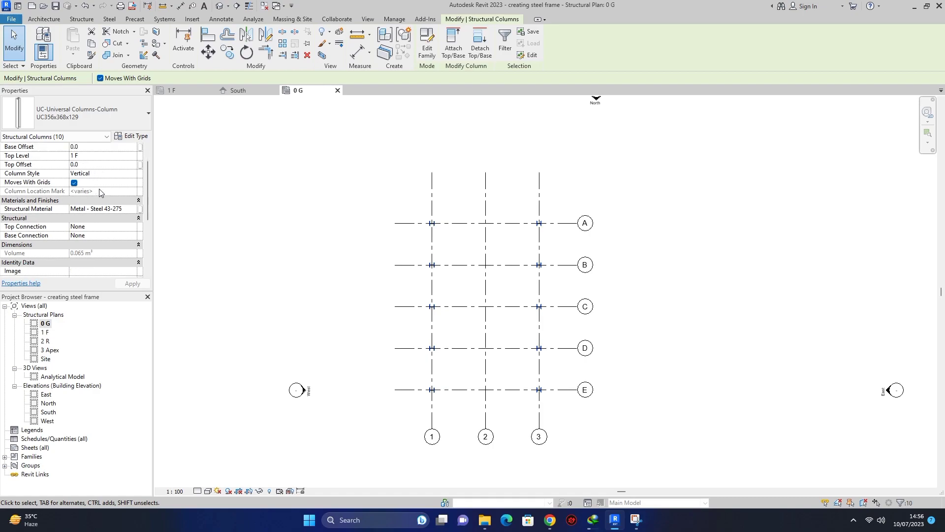
scroll(100, 192, "up", 1)
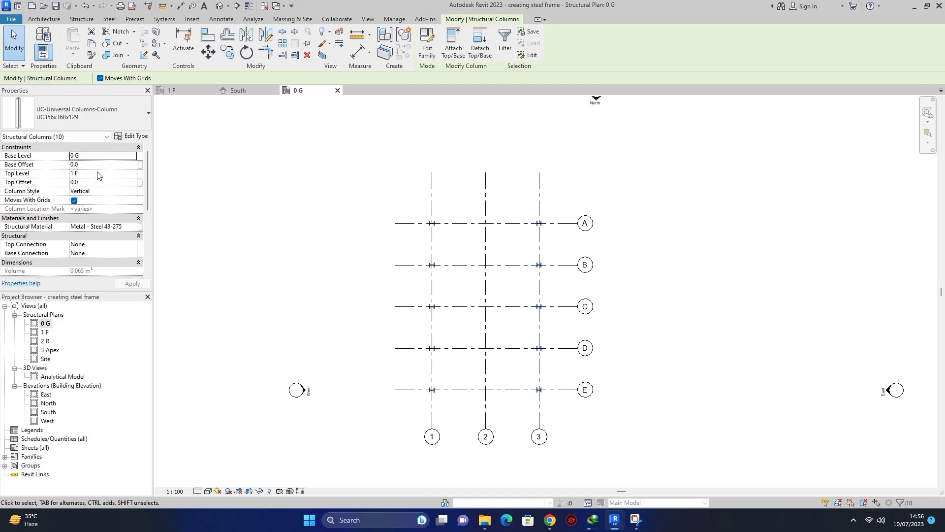
left_click(116, 175)
left_click(132, 173)
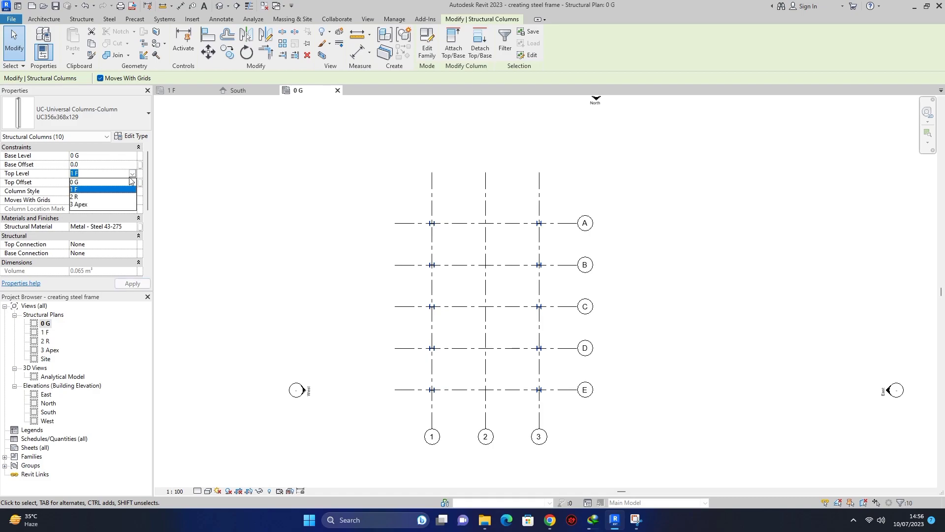
left_click(98, 197)
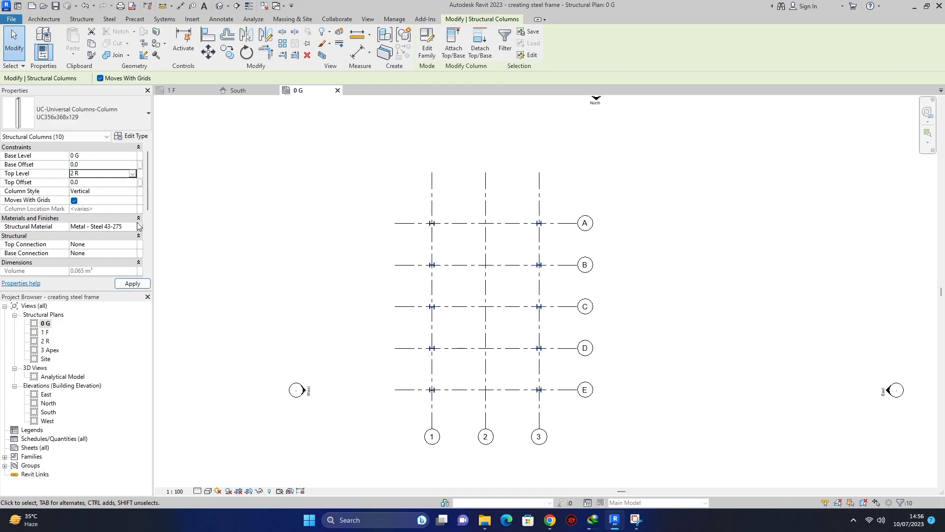
left_click(313, 241)
left_click(228, 7)
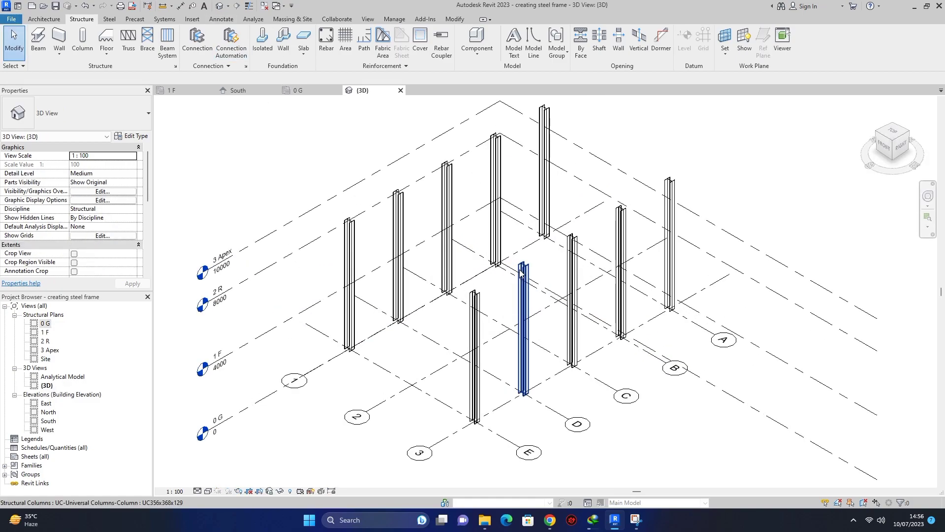
Zoom and pan the 3D view to inspect the columns rising from 0 G to 2 R.
scroll(521, 273, "up", 3)
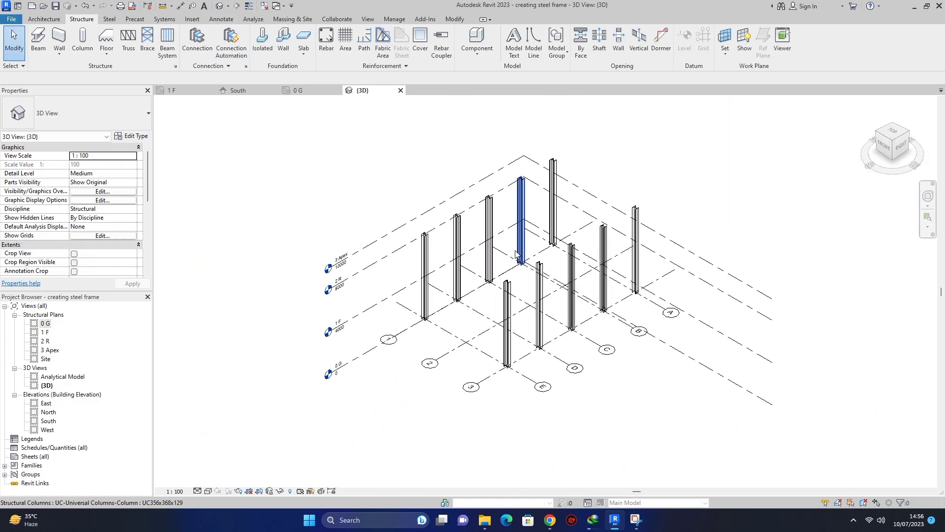
middle_click_drag(452, 302, 479, 242)
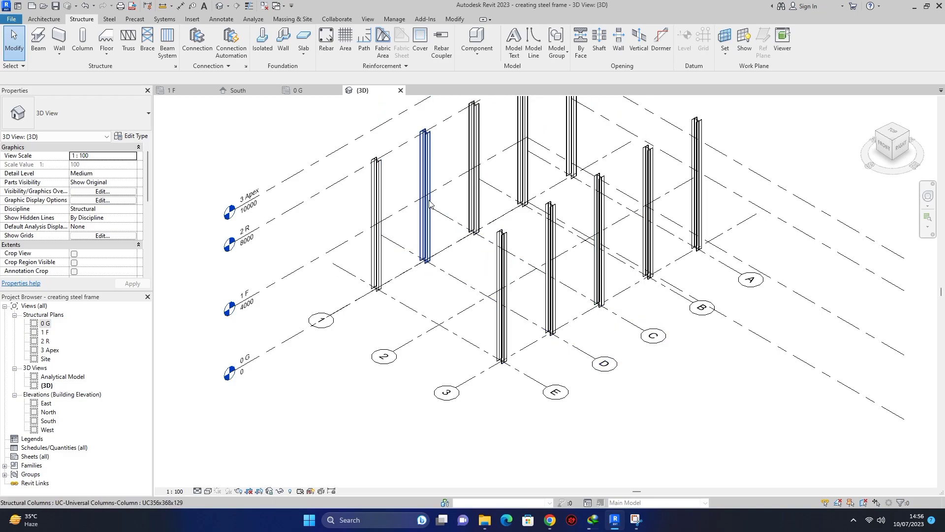
scroll(420, 249, "down", 3)
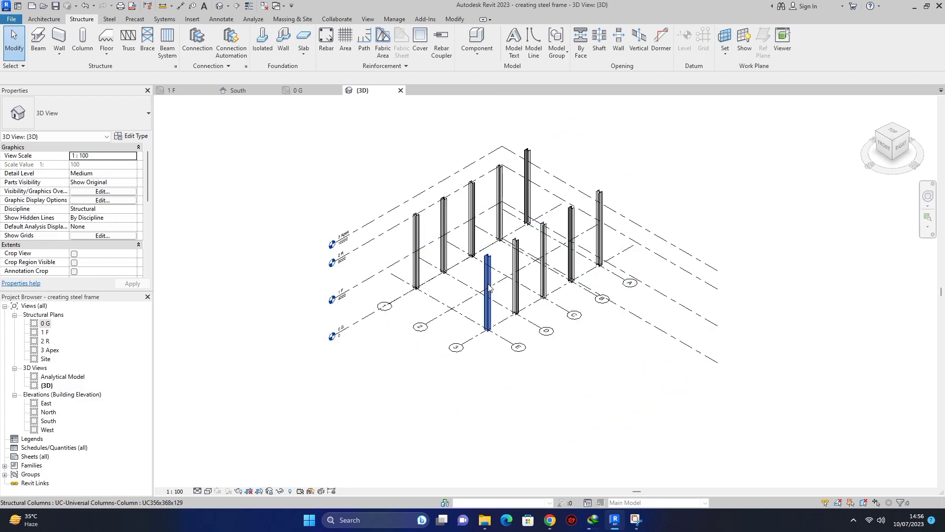
scroll(507, 236, "down", 2)
scroll(509, 240, "up", 4)
scroll(510, 263, "down", 2)
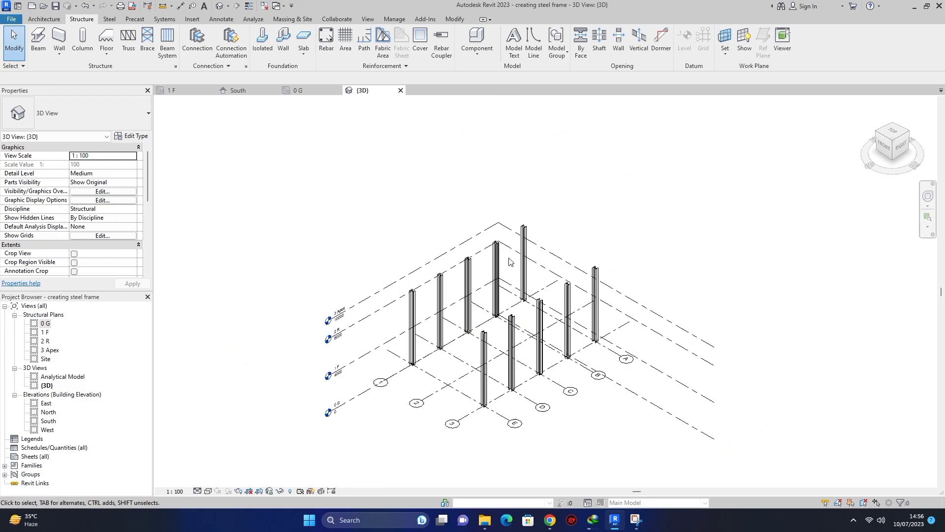
scroll(512, 261, "down", 3)
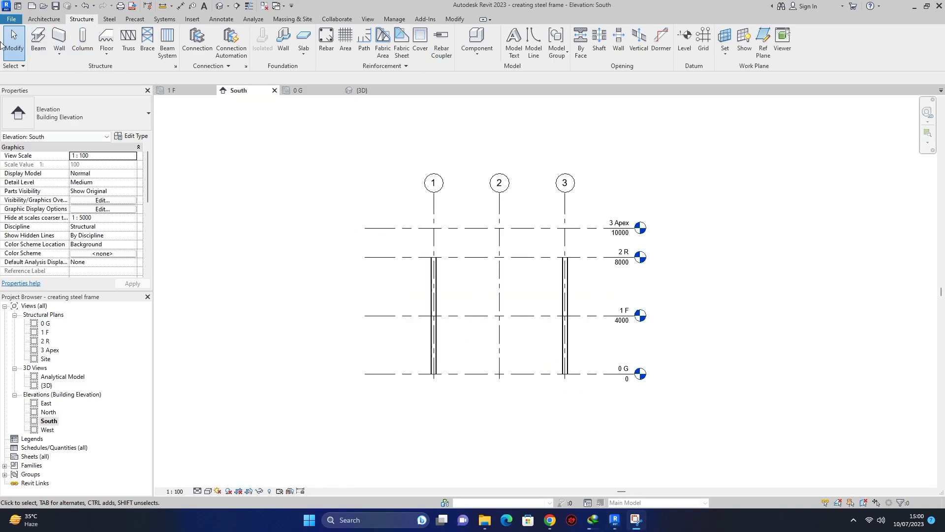
Draw two UB305x165x40 rafters: grid 1 column top to grid 2 apex to grid 3 column top.
left_click(38, 40)
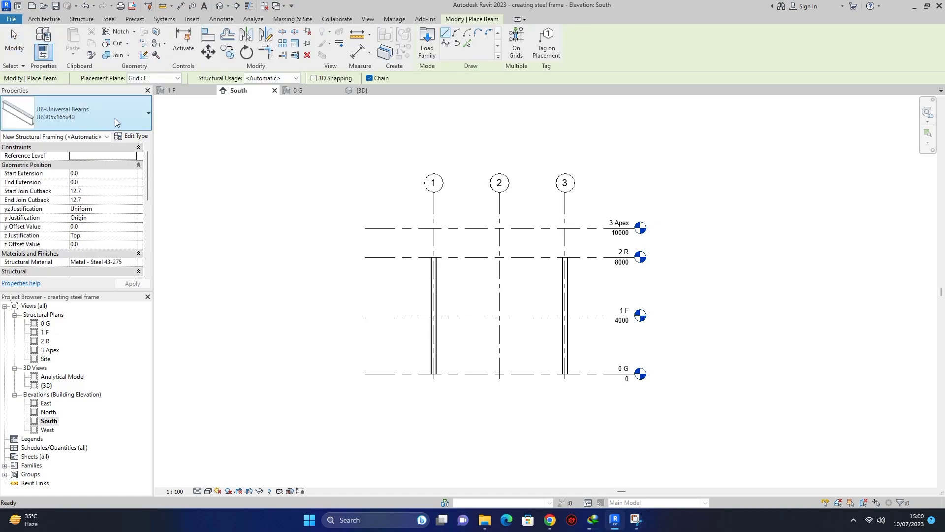
left_click(115, 120)
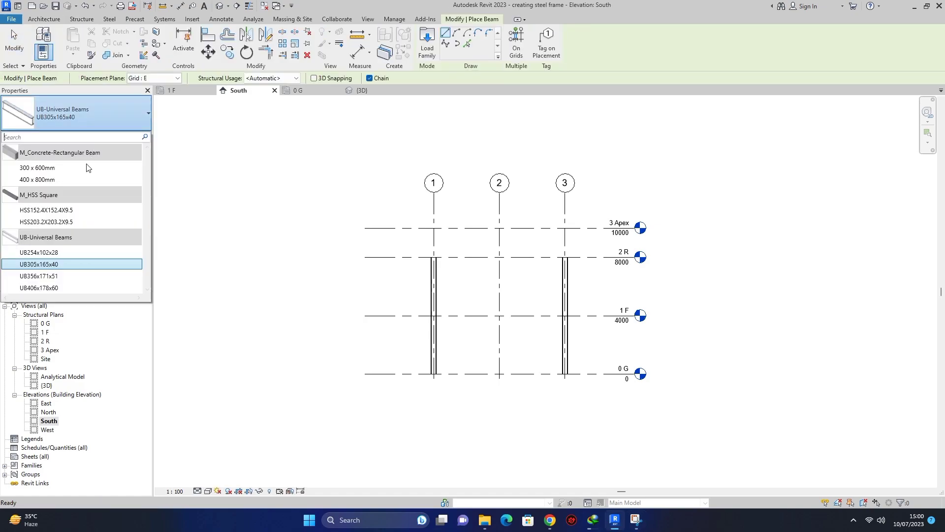
left_click(38, 264)
scroll(432, 261, "up", 2)
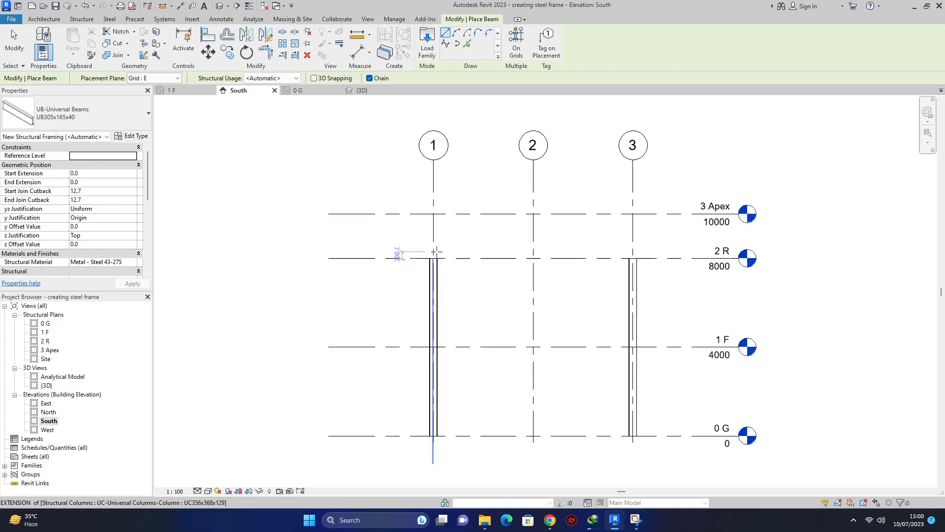
scroll(436, 255, "up", 3)
left_click(430, 264)
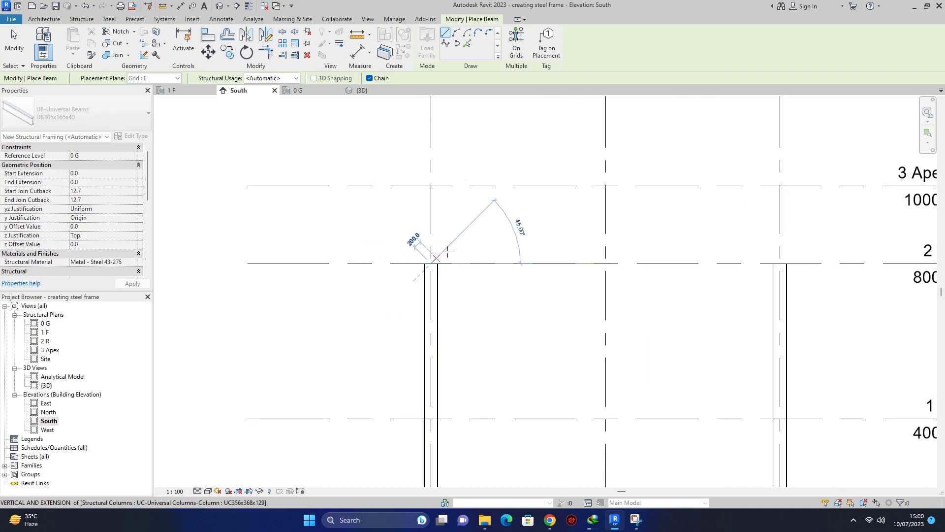
left_click(623, 203)
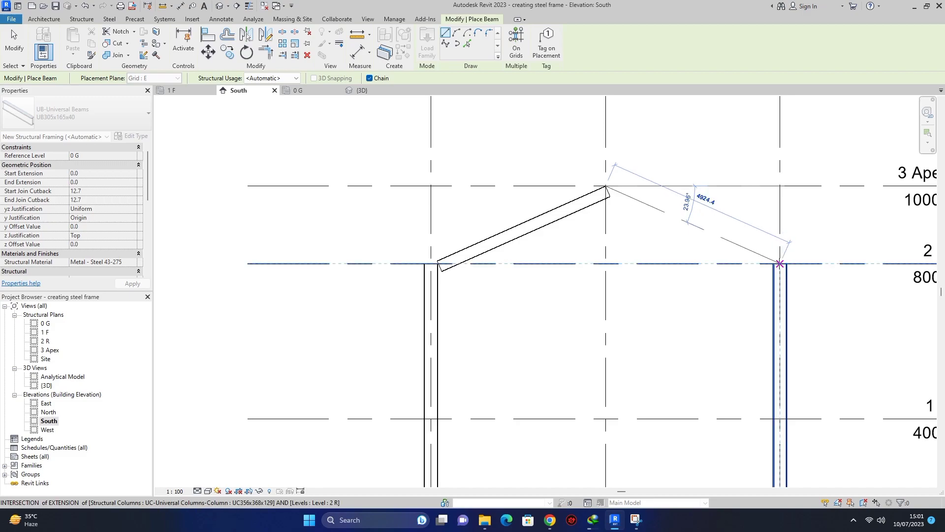
left_click(780, 264)
scroll(623, 261, "down", 3)
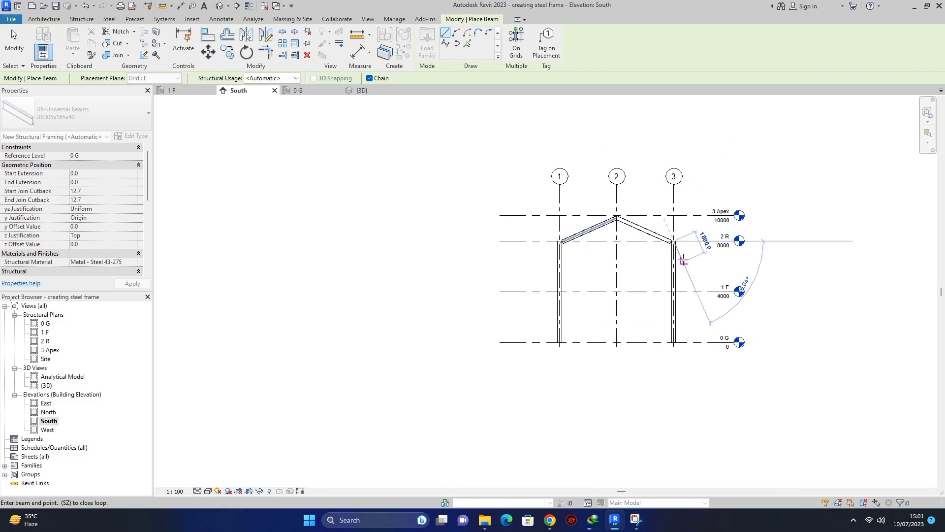
scroll(684, 261, "up", 3)
key("Escape")
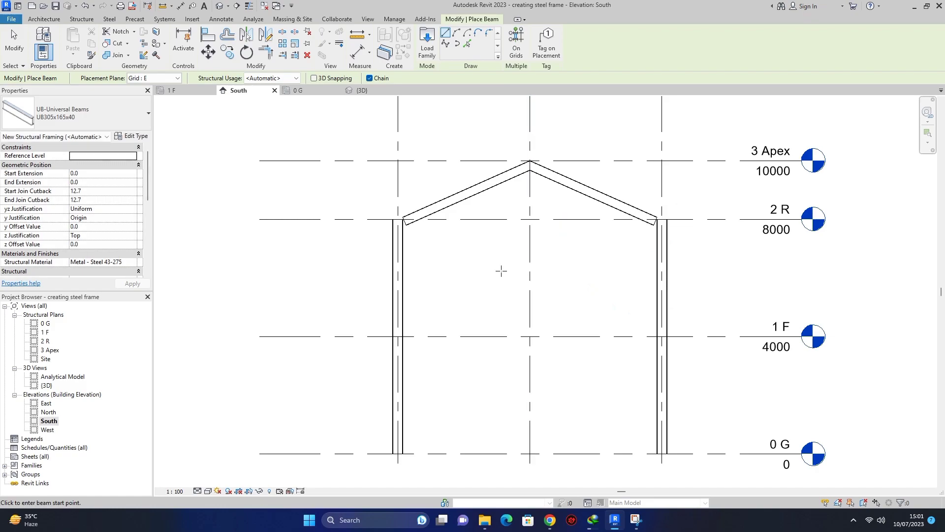
key("Escape")
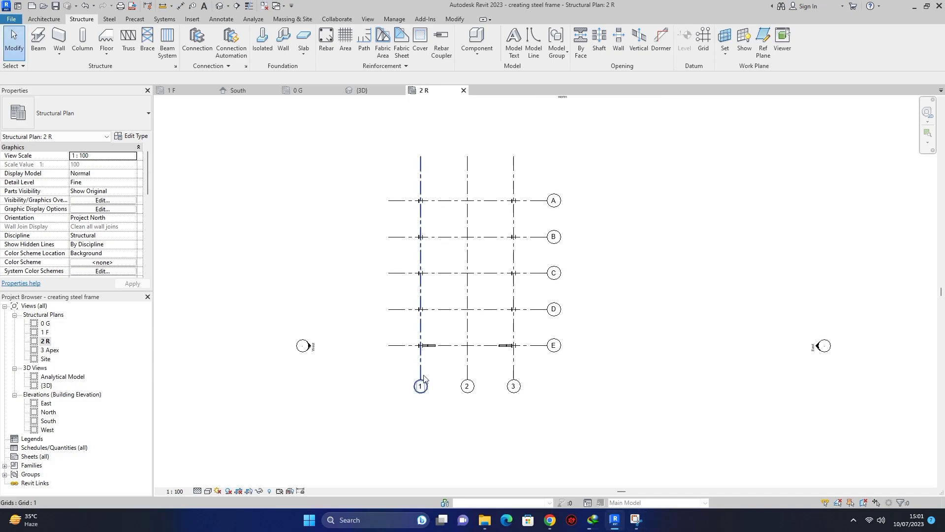
Select both grid E rafters and start a copy, cancelling a misplaced first attempt.
scroll(442, 365, "up", 3)
scroll(435, 320, "up", 1)
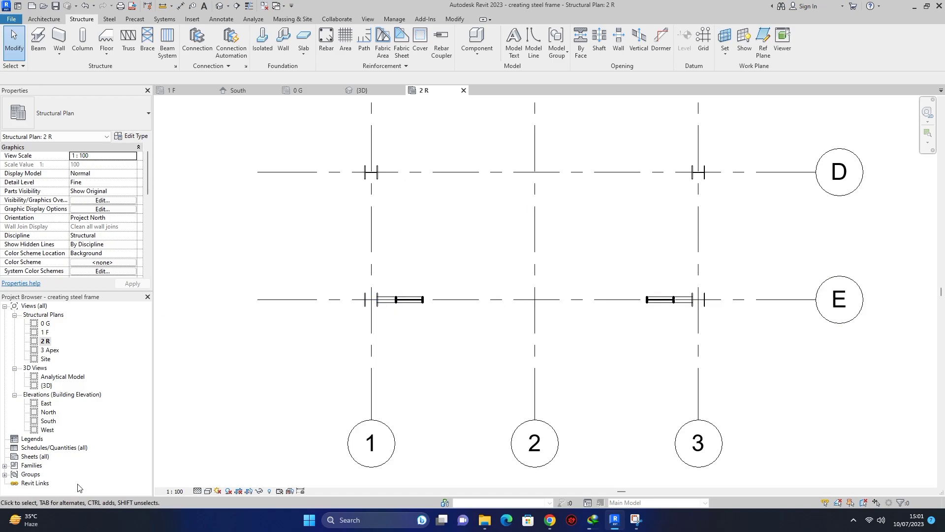
left_click(396, 307)
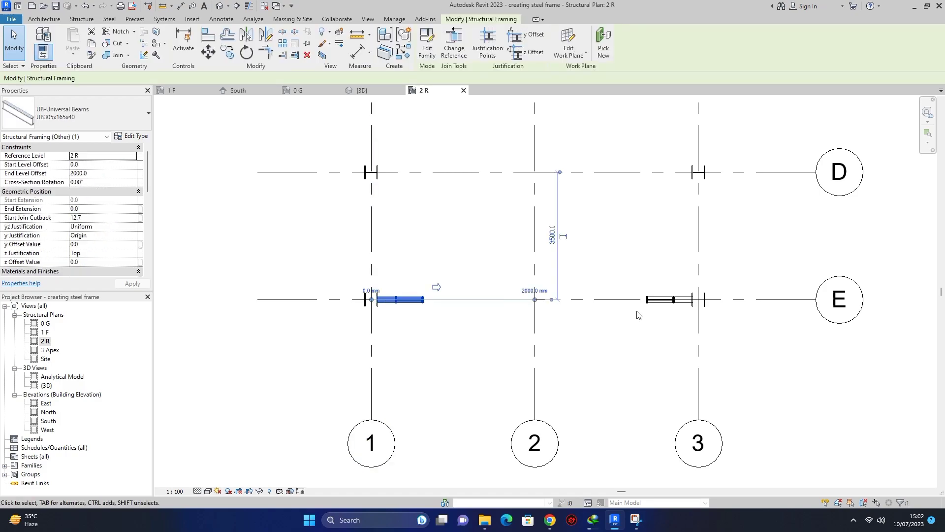
left_click(653, 305, "ctrl")
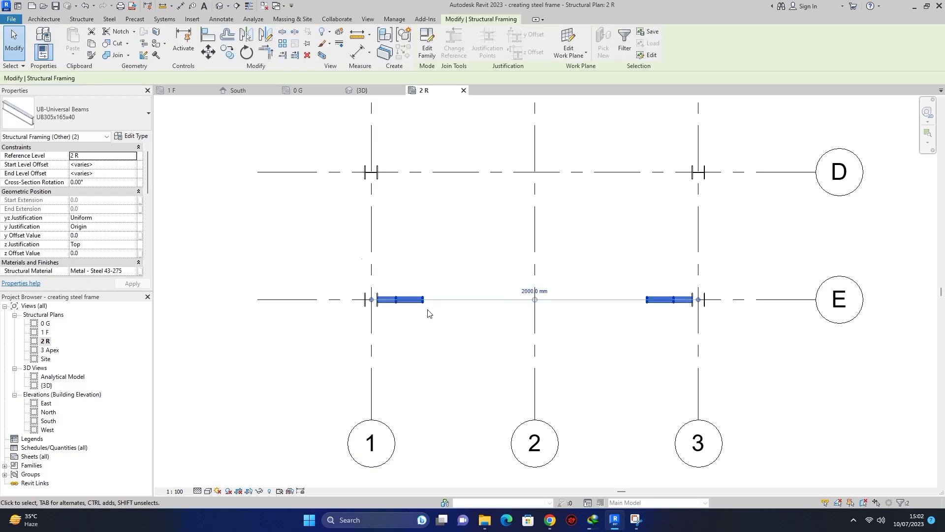
left_click(228, 52)
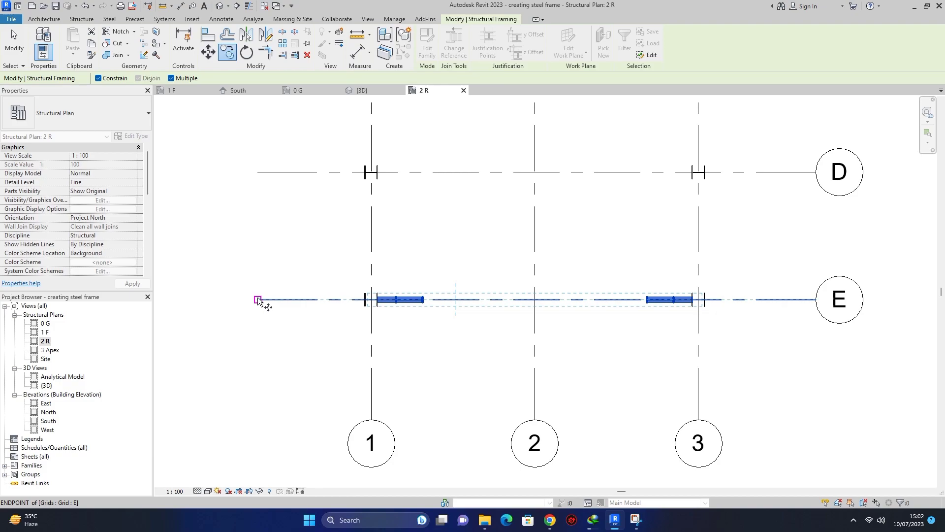
scroll(258, 300, "down", 2)
scroll(302, 364, "down", 2)
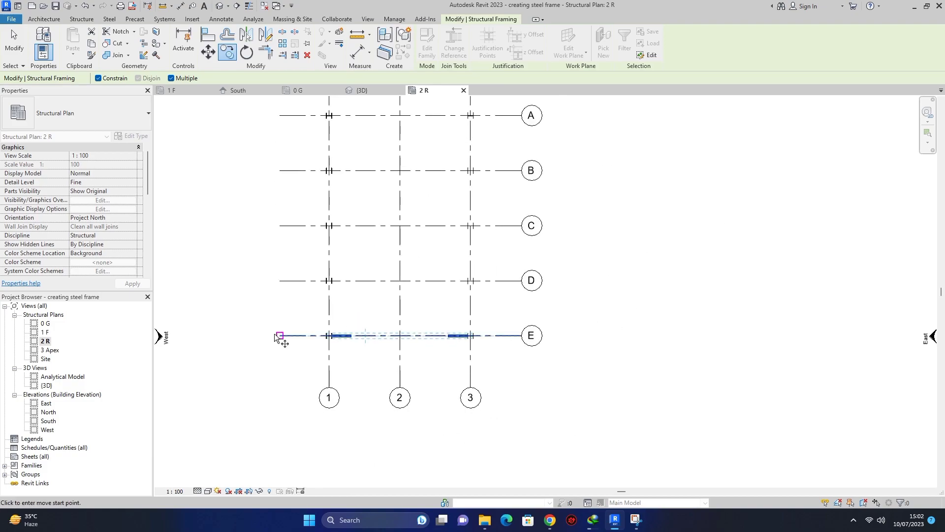
scroll(280, 333, "up", 3)
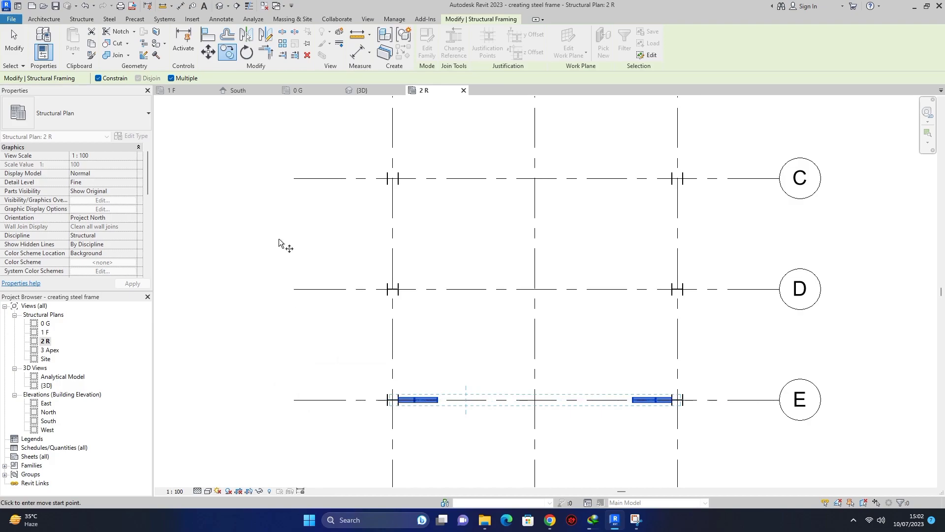
left_click(294, 289)
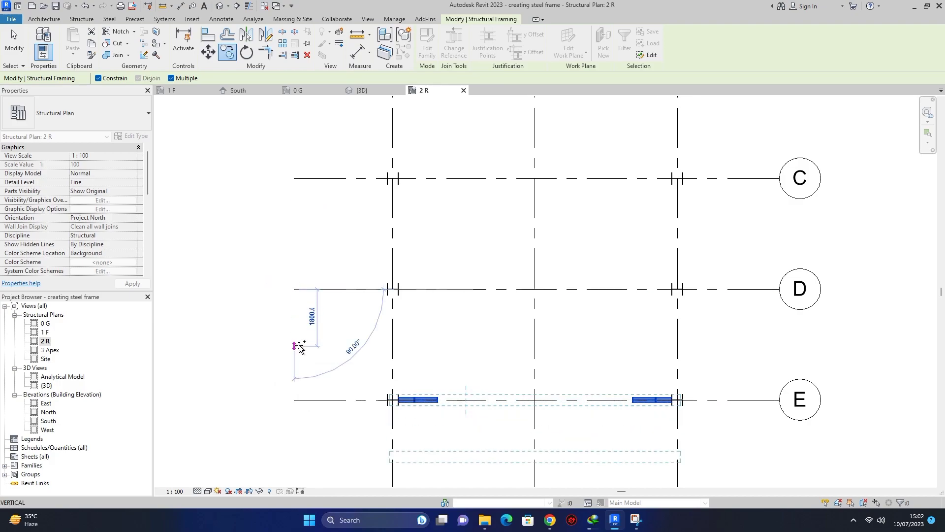
key("Escape")
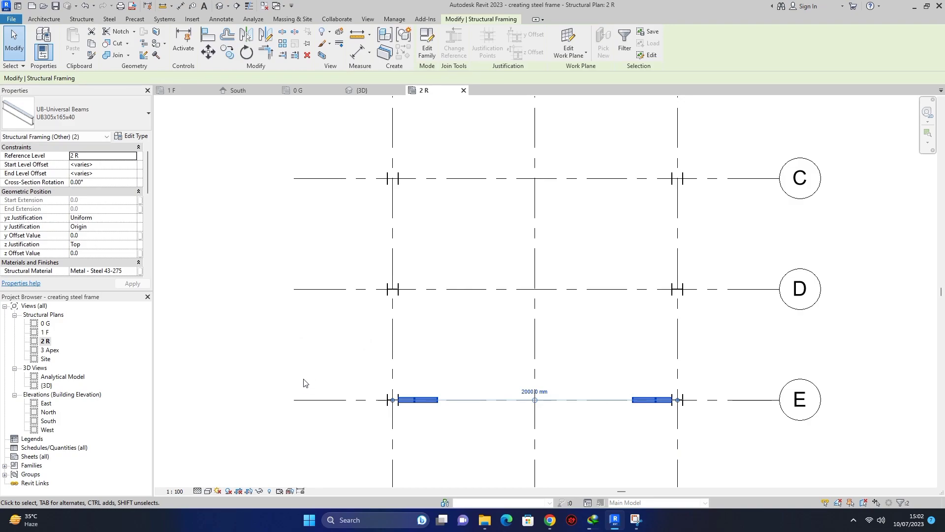
Copy the grid E rafter pair onto grids D, C, B and A, then view them in 3D.
left_click(227, 52)
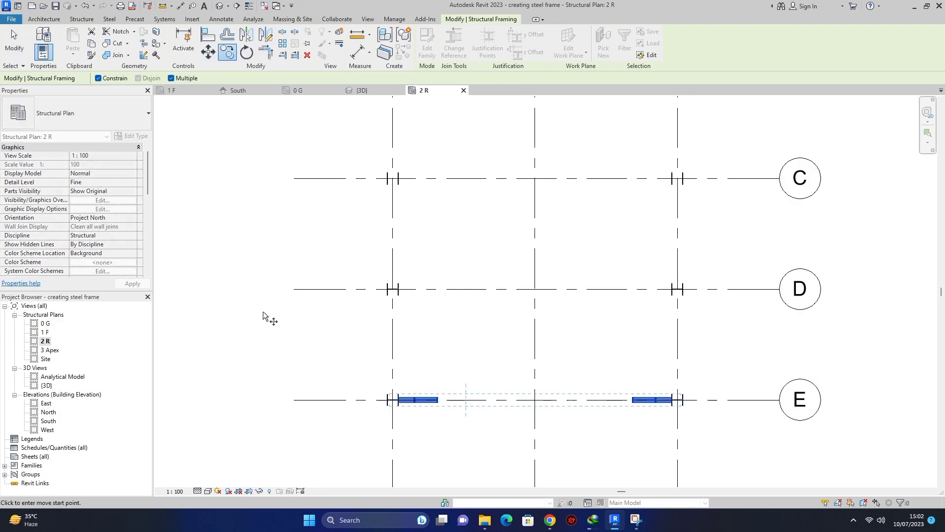
left_click(294, 399)
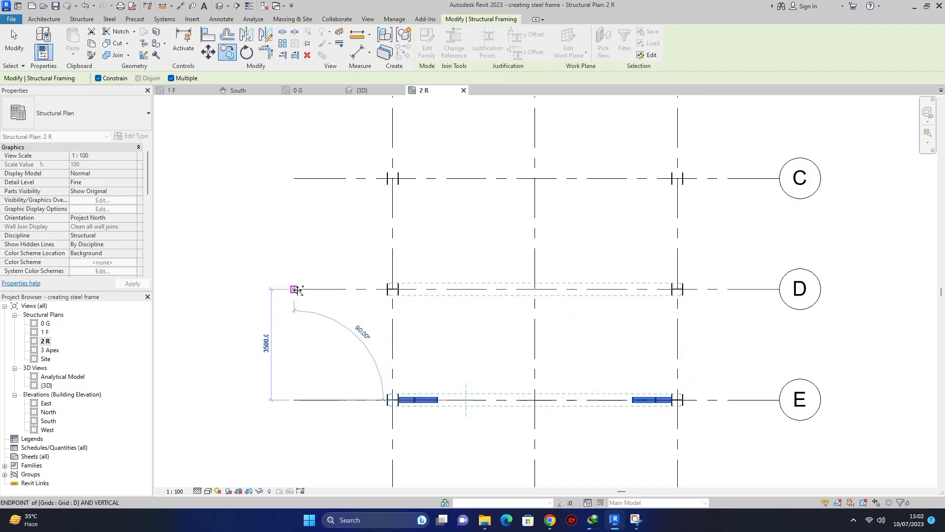
left_click(294, 290)
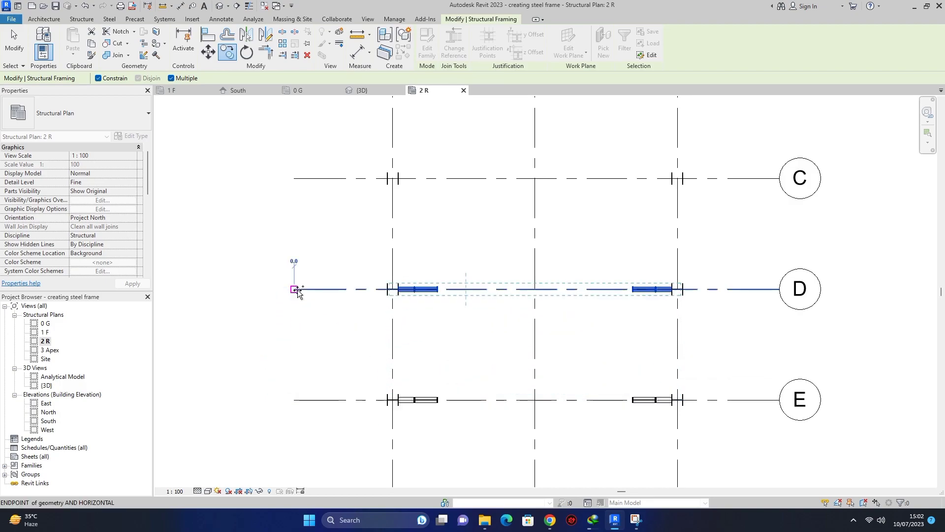
left_click(296, 177)
scroll(316, 305, "down", 4)
scroll(306, 253, "up", 1)
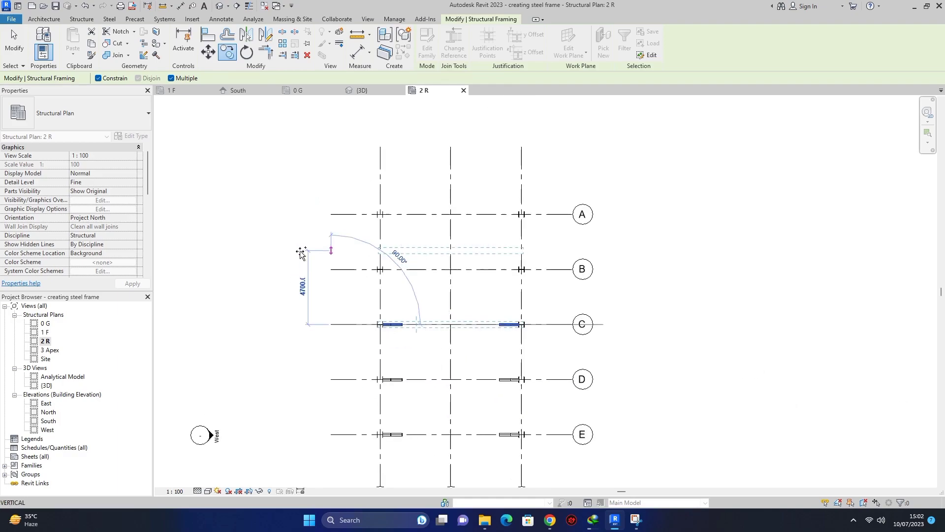
scroll(334, 292, "up", 1)
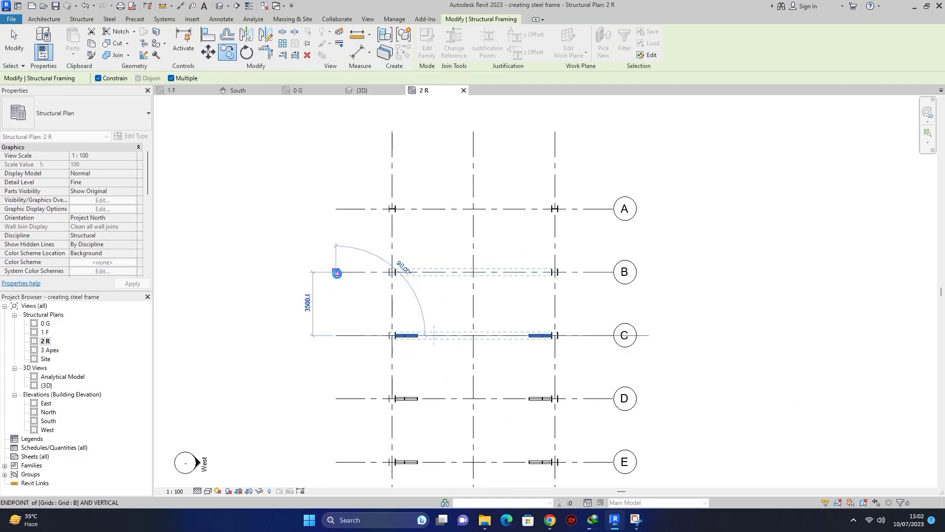
left_click(338, 272)
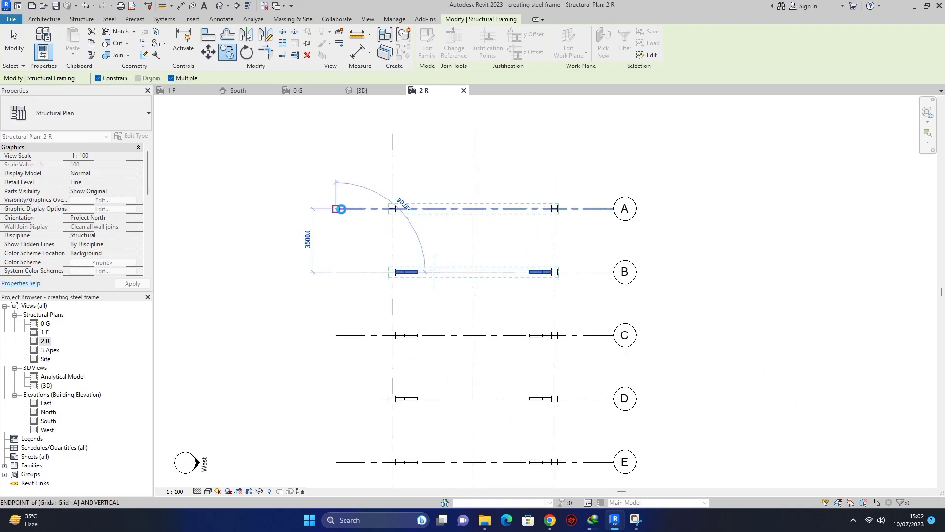
left_click(339, 209)
scroll(443, 246, "down", 2)
scroll(442, 272, "up", 3)
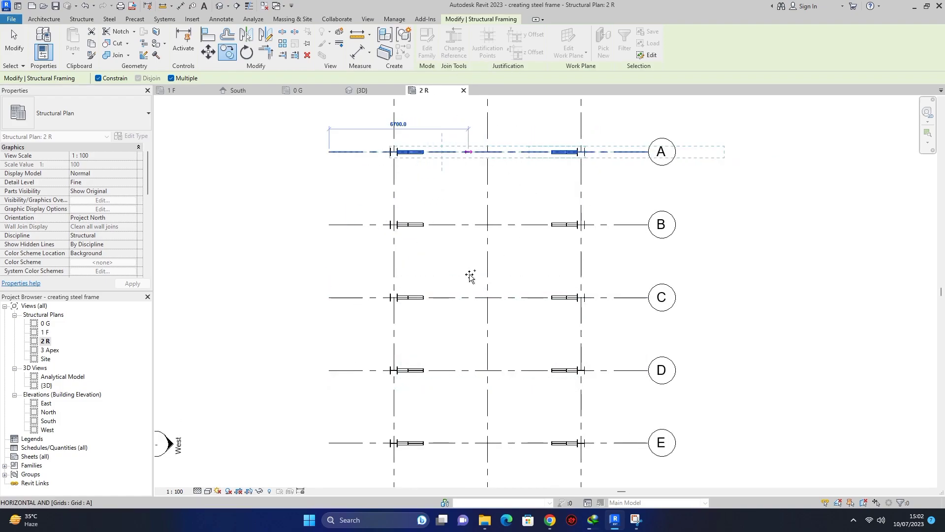
key("Escape")
key("Escape")
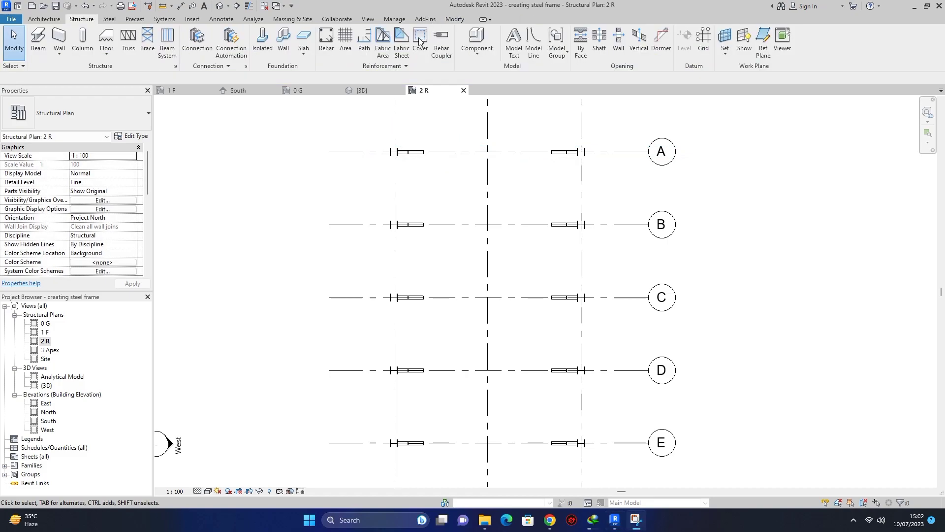
left_click(220, 8)
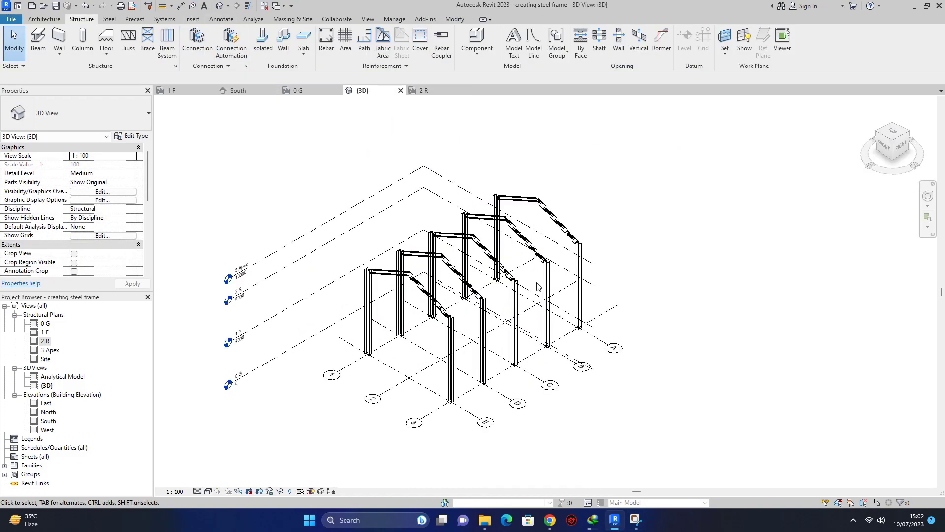
Switch the 3D view to a different visual style.
scroll(538, 286, "up", 4)
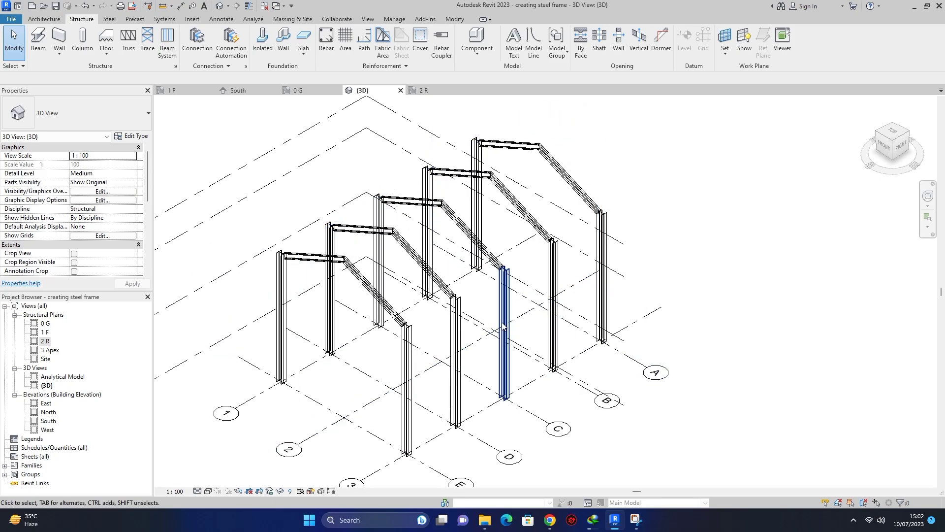
left_click(208, 490)
left_click(226, 481)
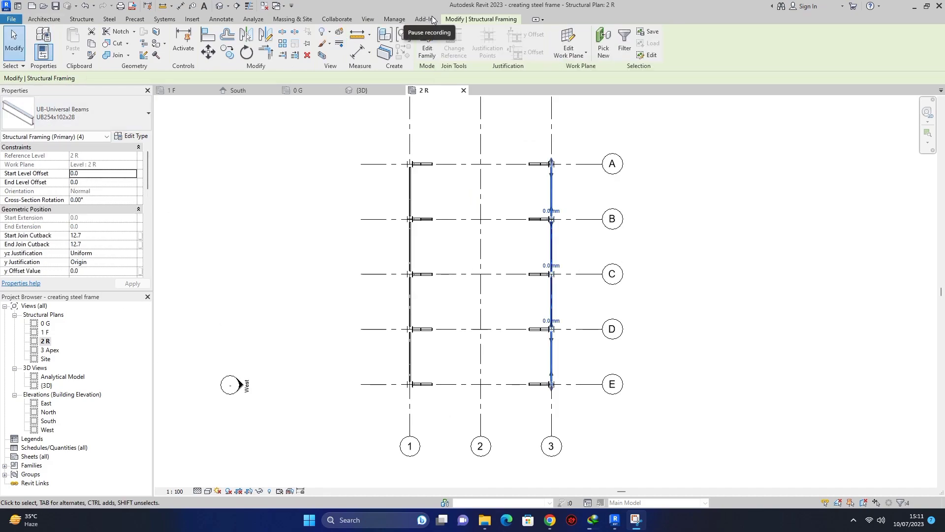
In the 1 F structural plan, start placing beams with type UB305x165x40.
double_click(46, 332)
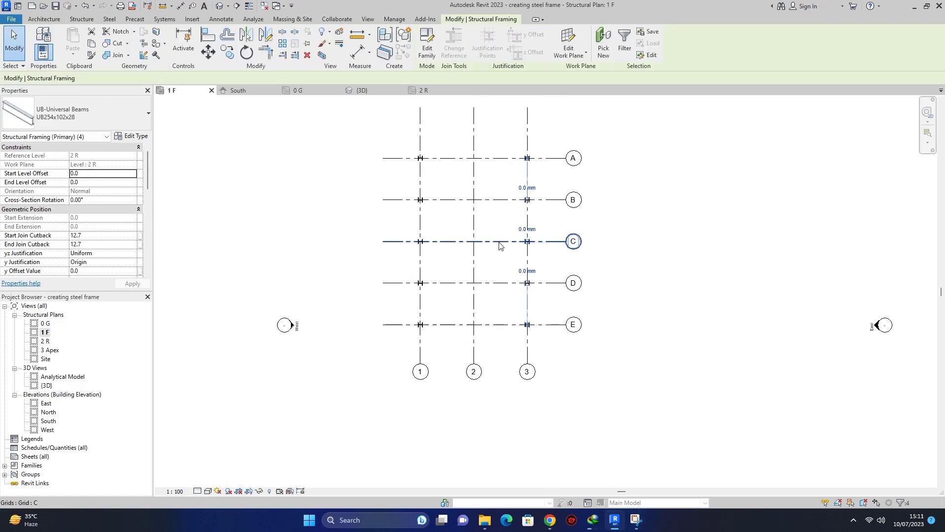
scroll(500, 244, "up", 1)
left_click(77, 21)
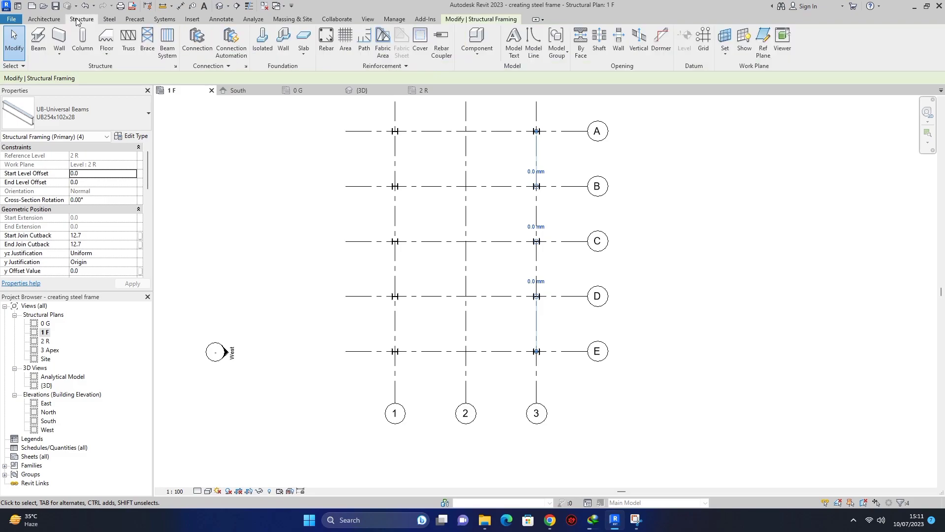
left_click(40, 49)
left_click(85, 116)
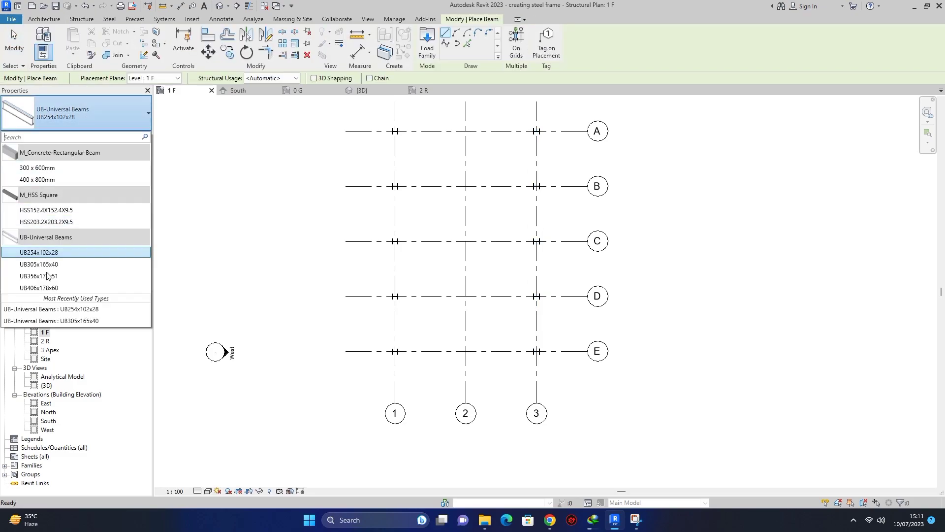
left_click(55, 264)
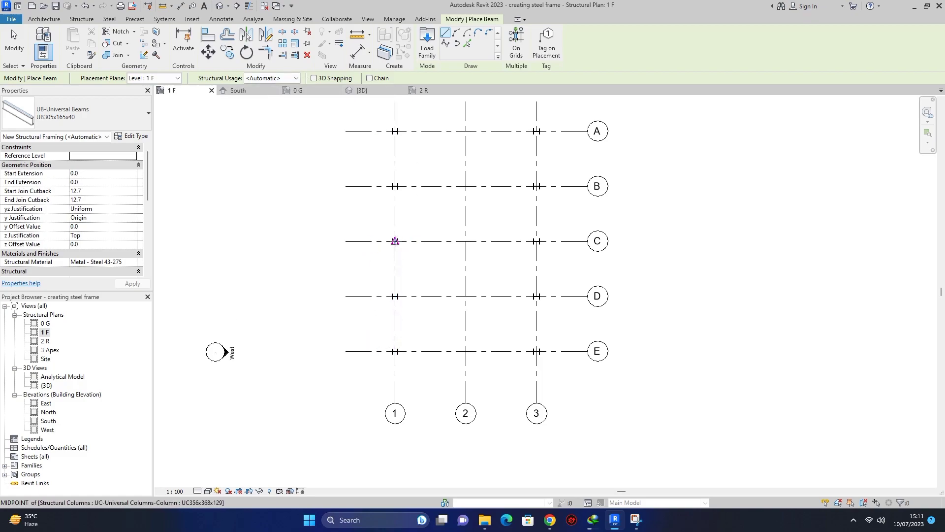
scroll(396, 246, "up", 1)
scroll(395, 244, "up", 4)
Draw tie beams along grid 1 from C to D and from D to E.
left_click(398, 223)
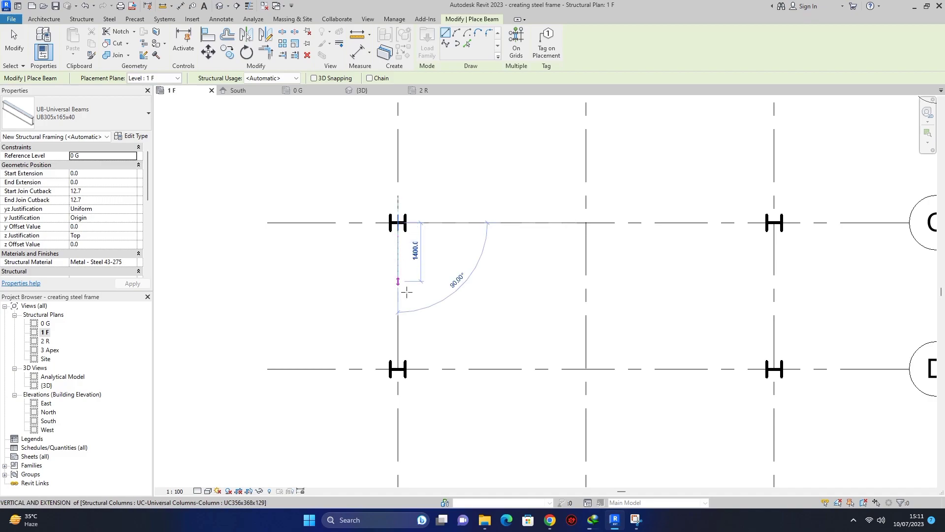
left_click(397, 369)
scroll(398, 364, "down", 1)
scroll(397, 325, "down", 3)
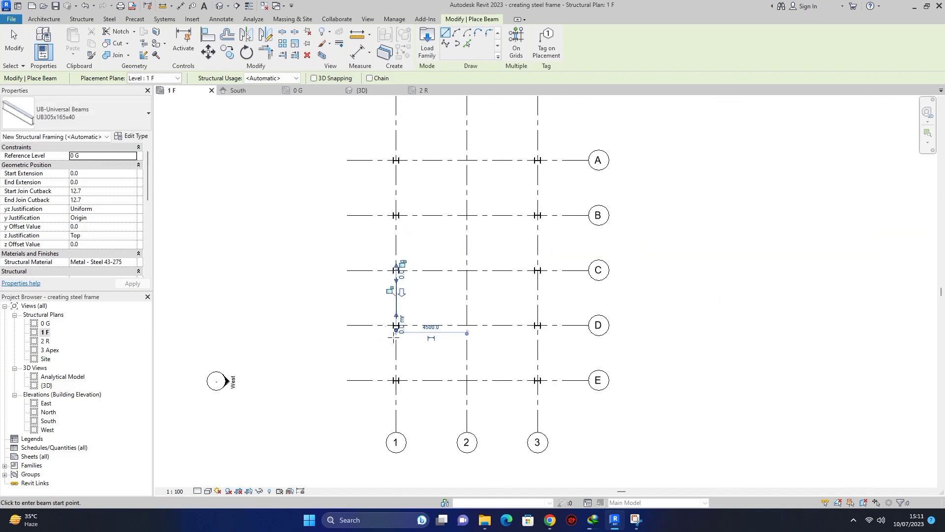
scroll(397, 315, "up", 4)
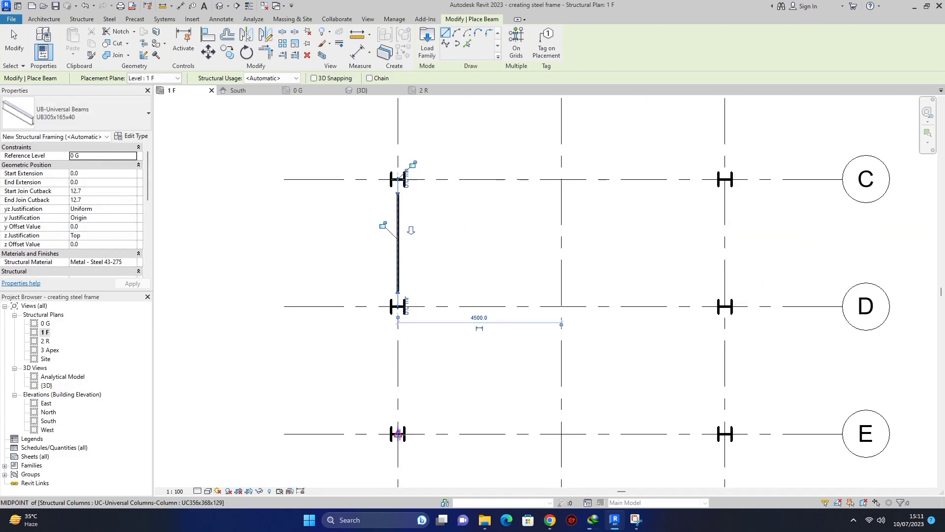
scroll(402, 315, "up", 4)
left_click(393, 301)
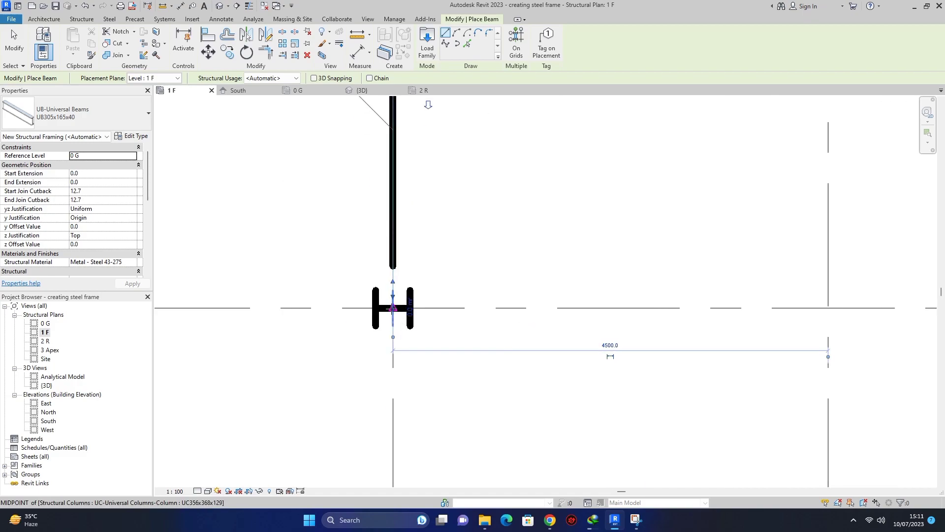
scroll(394, 308, "down", 4)
scroll(394, 412, "up", 4)
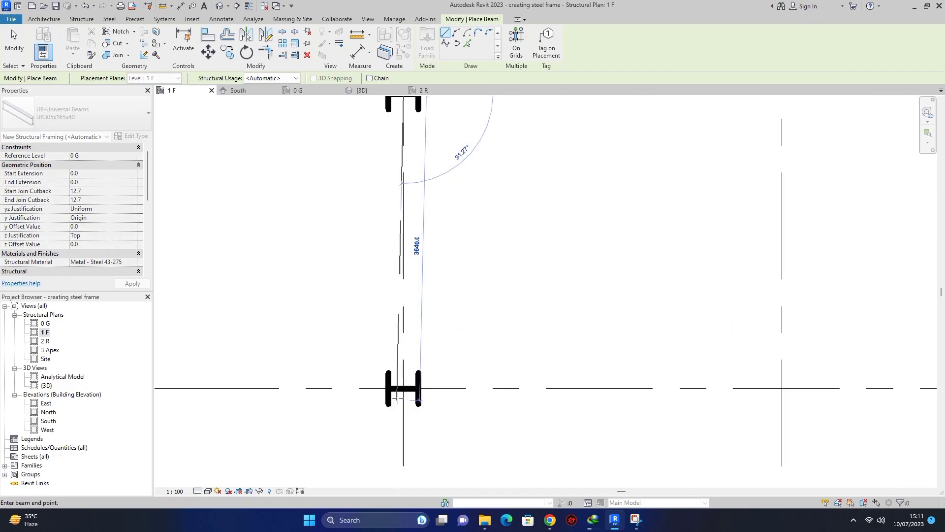
left_click(403, 388)
scroll(402, 355, "down", 3)
scroll(405, 356, "down", 2)
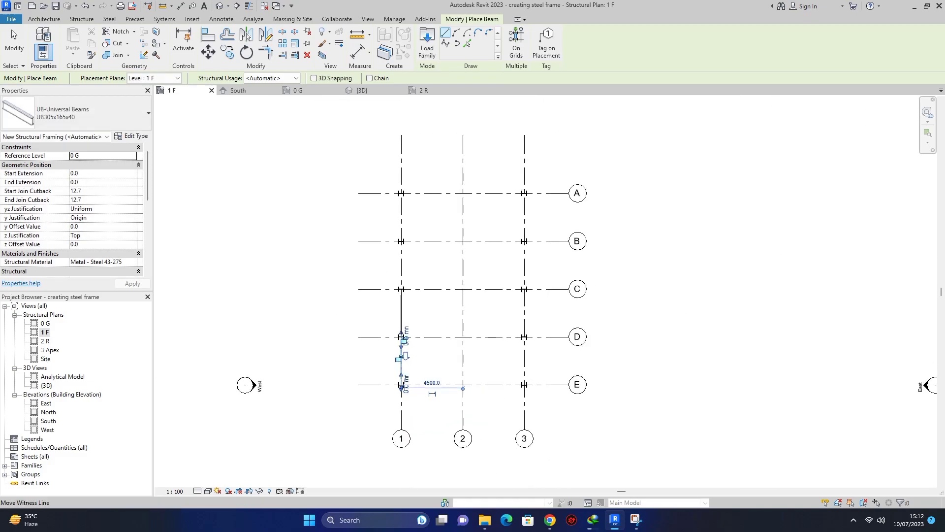
scroll(525, 385, "up", 3)
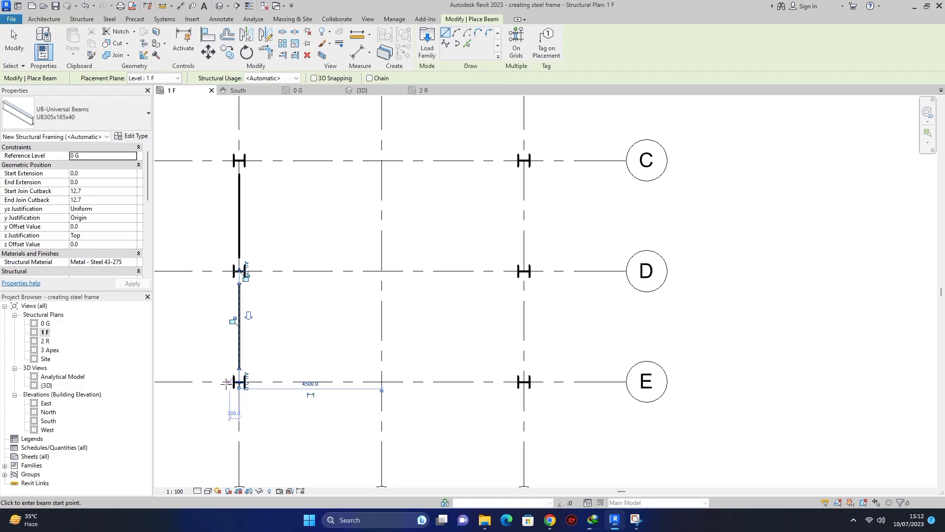
scroll(226, 382, "up", 3)
Draw a tie beam along grid E from 1 to 3, and on grid 3 from D to E.
left_click(261, 378)
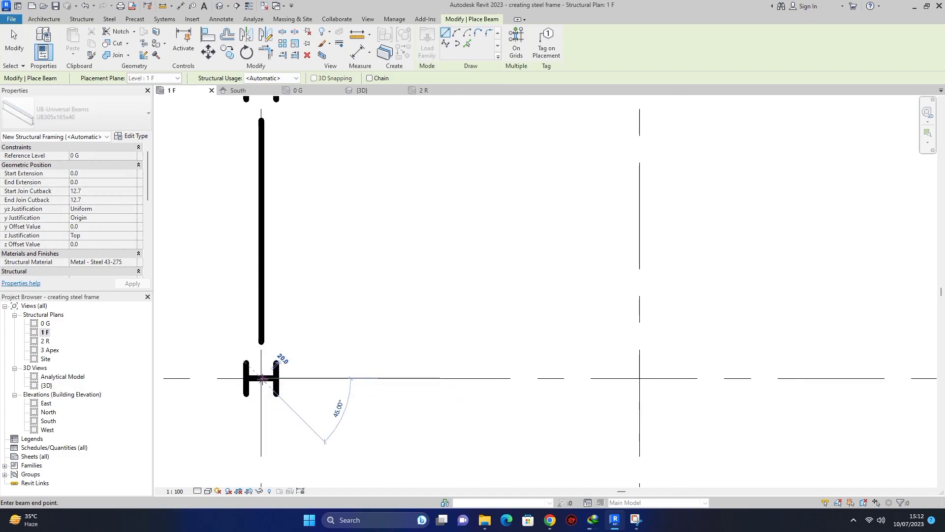
scroll(284, 365, "down", 3)
scroll(301, 366, "down", 2)
scroll(492, 389, "up", 3)
scroll(499, 390, "up", 1)
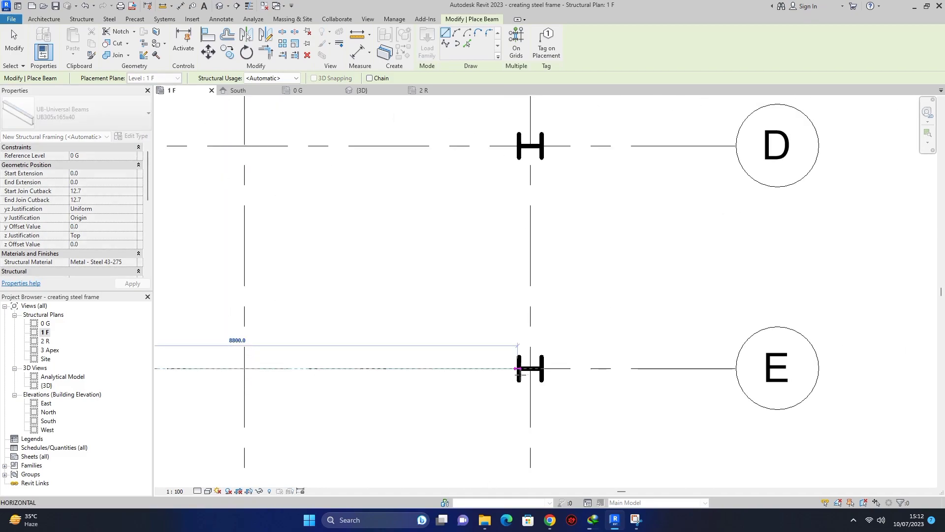
left_click(530, 368)
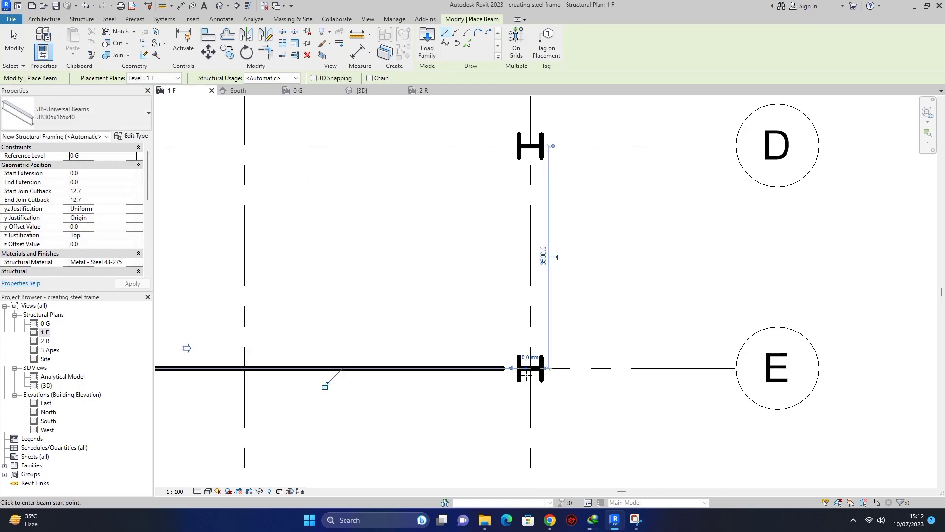
scroll(529, 369, "down", 3)
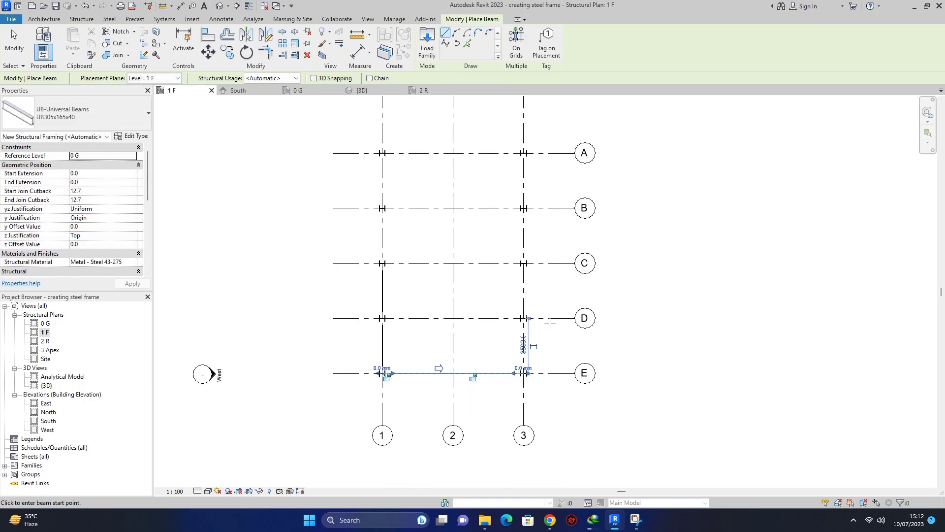
scroll(532, 318, "up", 2)
scroll(512, 325, "up", 2)
left_click(511, 331)
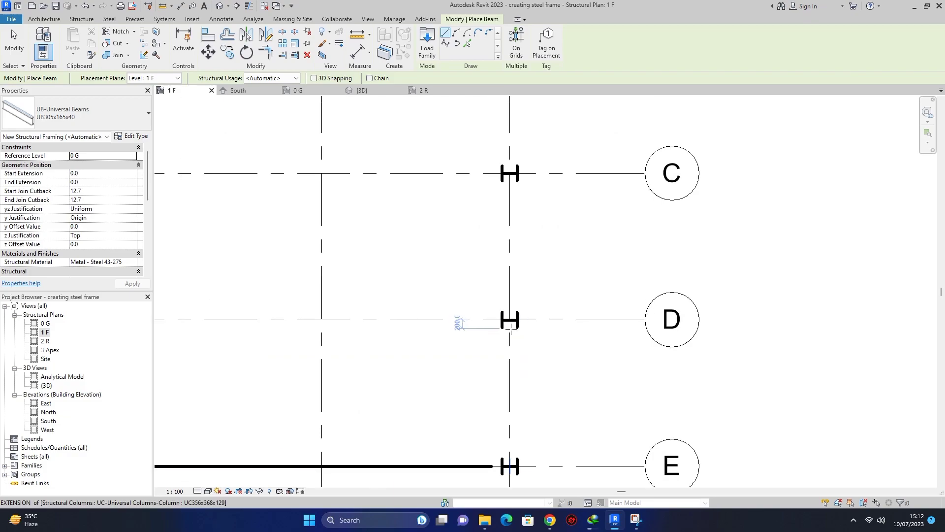
scroll(509, 419, "down", 3)
scroll(510, 442, "up", 3)
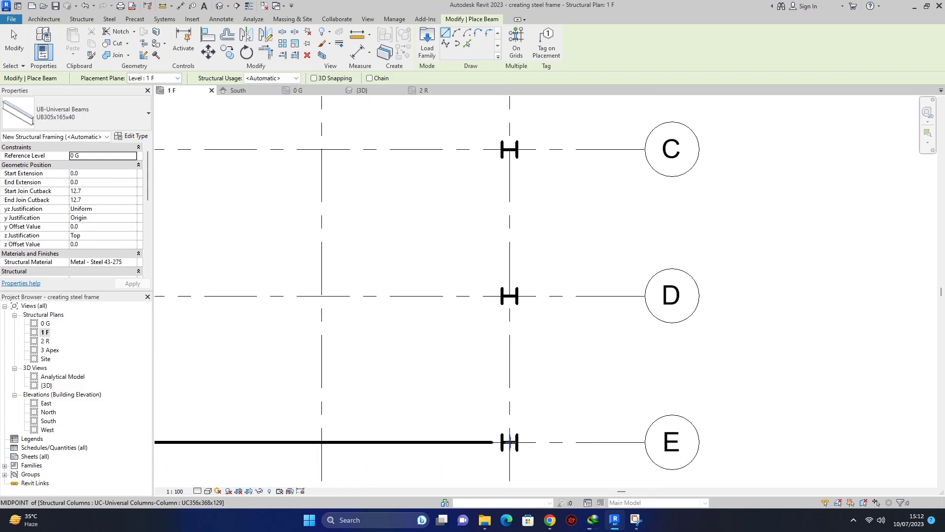
left_click(511, 442)
left_click(509, 296)
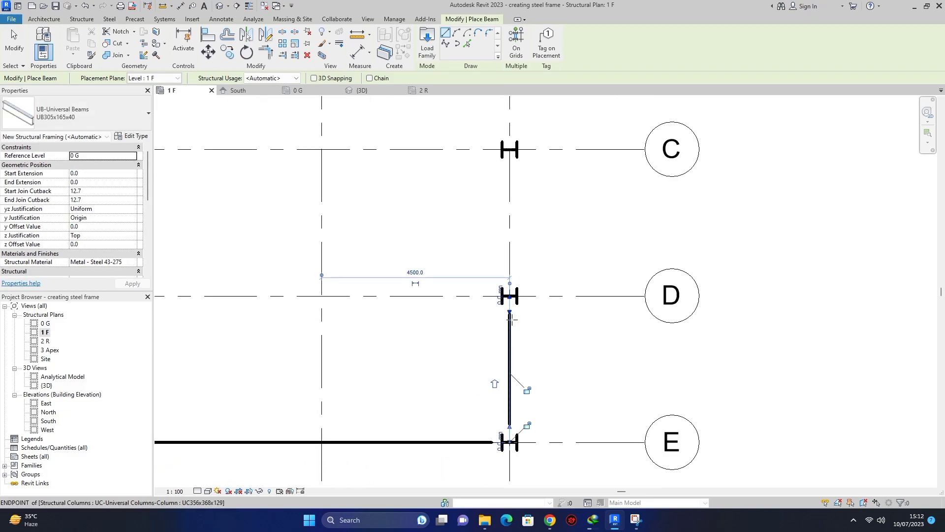
scroll(503, 342, "down", 3)
scroll(439, 331, "up", 3)
scroll(438, 332, "up", 1)
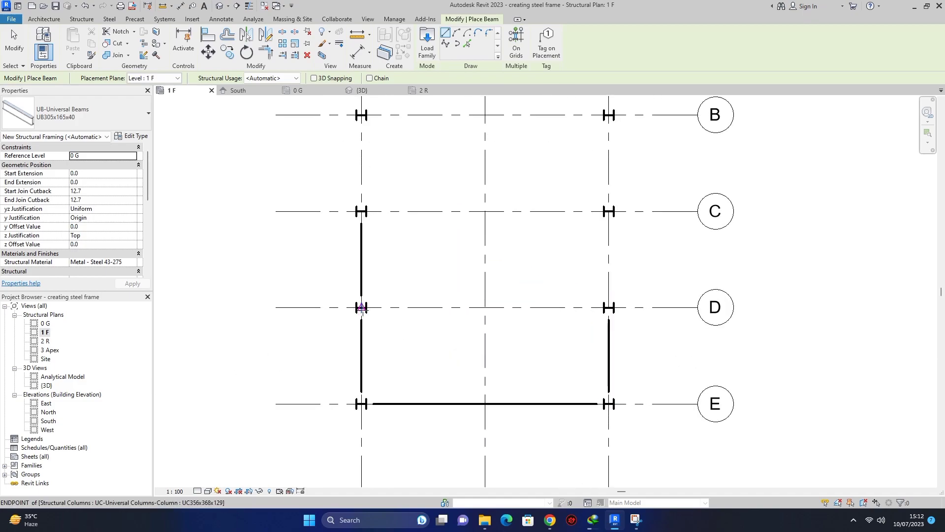
Draw tie beams along grids D and C, and on grid 3 from D to C.
left_click(362, 307)
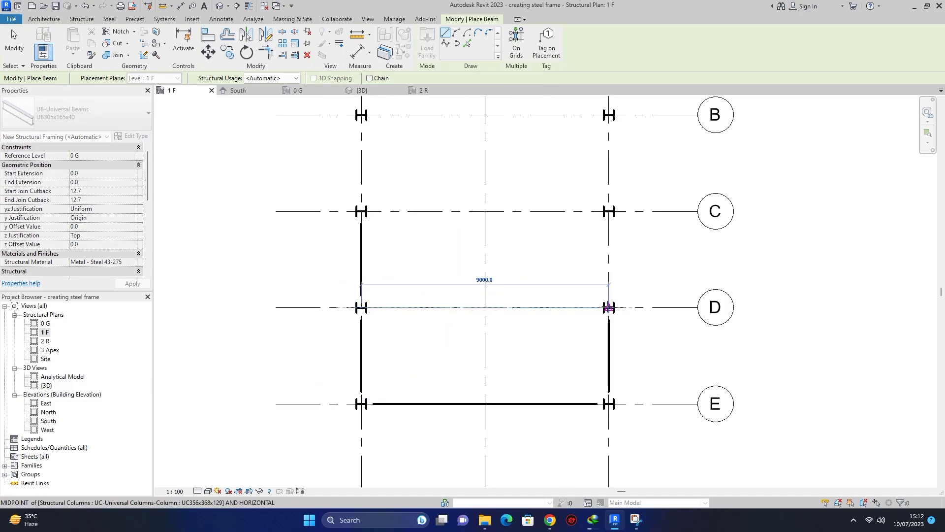
left_click(610, 307)
scroll(546, 339, "down", 2)
scroll(448, 255, "up", 3)
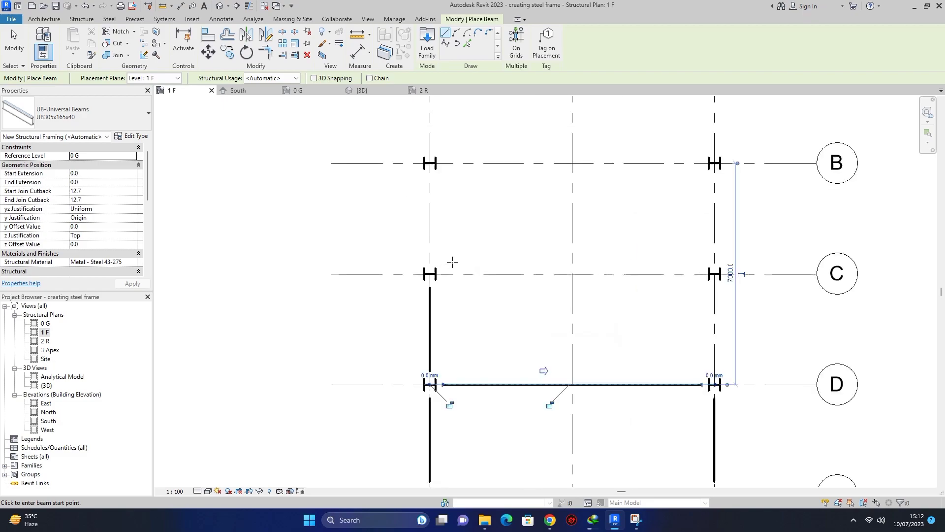
left_click(430, 274)
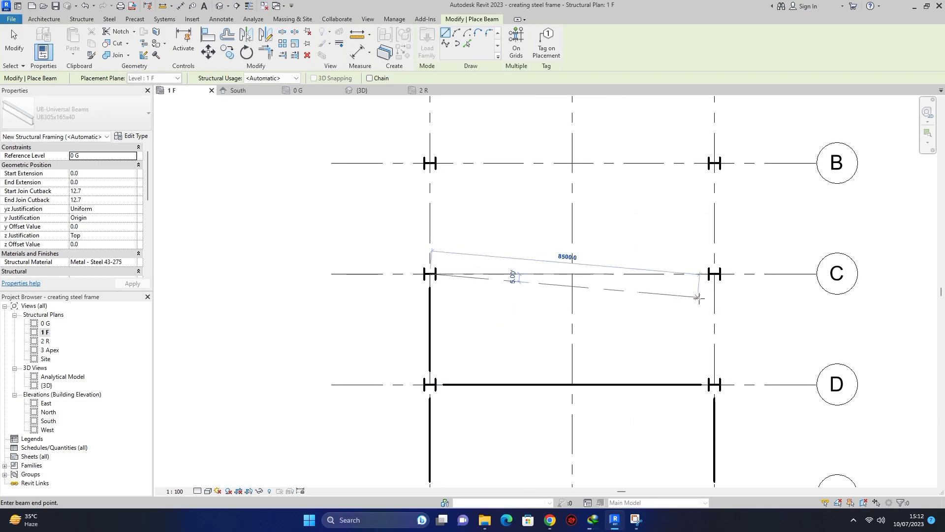
left_click(714, 273)
scroll(686, 300, "down", 2)
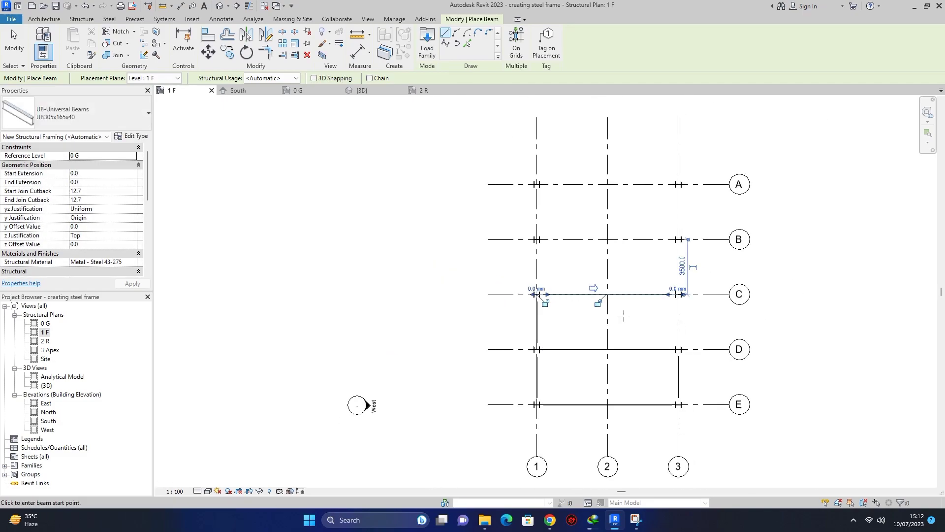
scroll(677, 350, "up", 2)
left_click(679, 351)
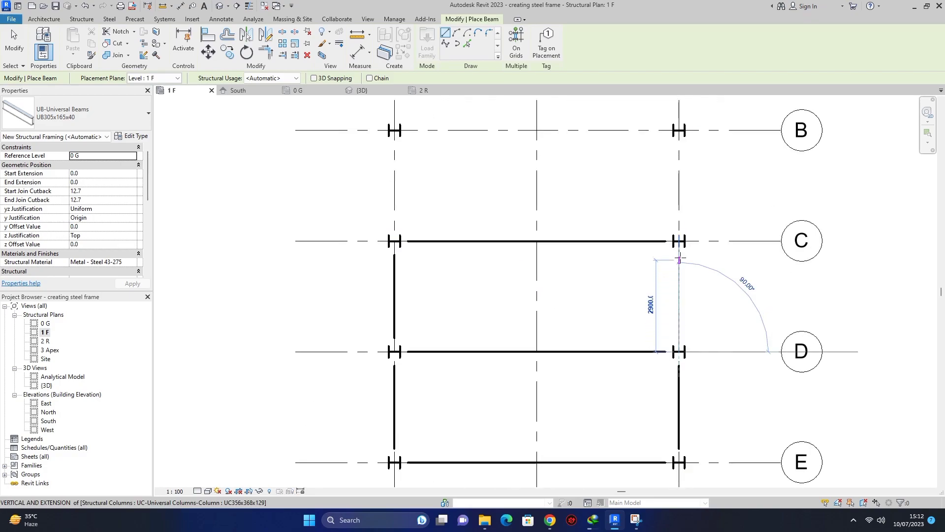
left_click(680, 240)
scroll(571, 304, "down", 2)
scroll(551, 309, "down", 1)
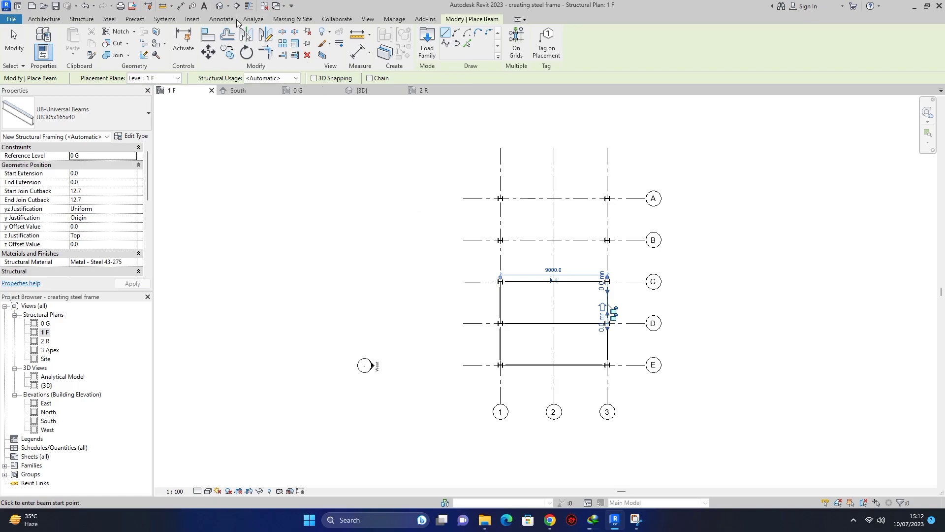
Open the 3D view and zoom in and out over the steel frame.
left_click(219, 6)
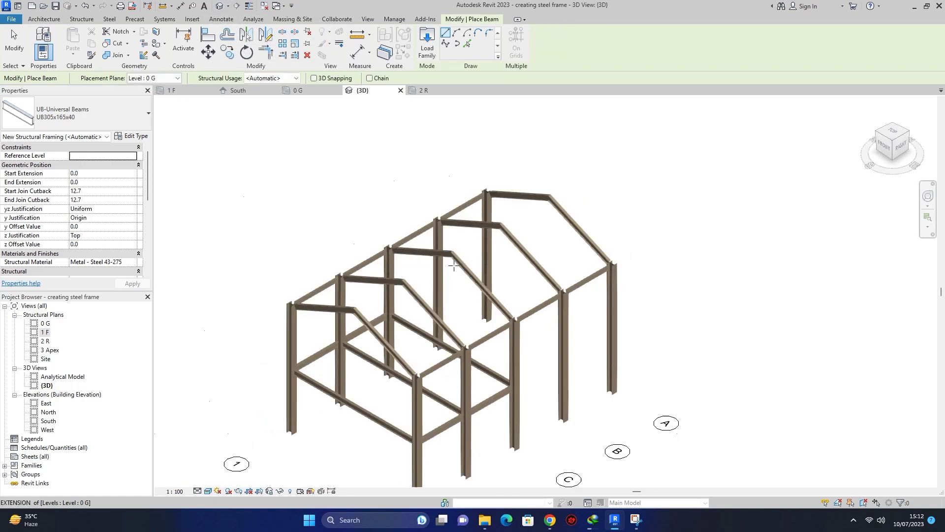
scroll(454, 362, "up", 5)
scroll(446, 387, "down", 2)
scroll(394, 389, "down", 3)
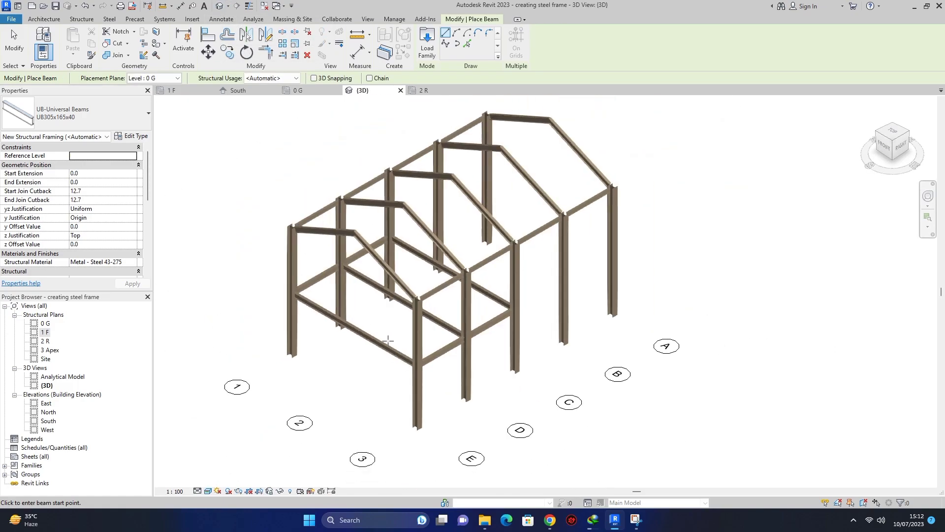
scroll(412, 258, "up", 4)
scroll(413, 257, "down", 2)
scroll(332, 323, "up", 3)
scroll(331, 323, "down", 1)
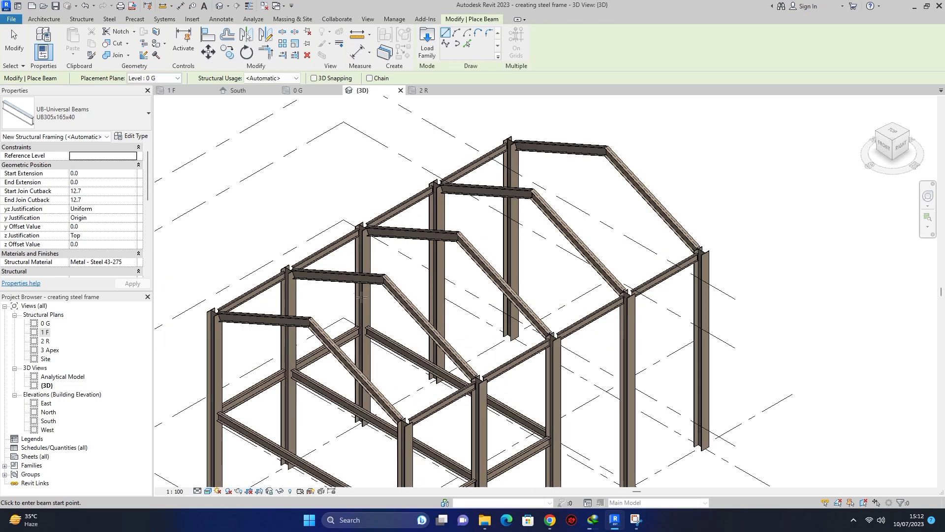
scroll(353, 364, "up", 1)
scroll(352, 364, "up", 1)
scroll(313, 422, "down", 2)
scroll(348, 376, "up", 2)
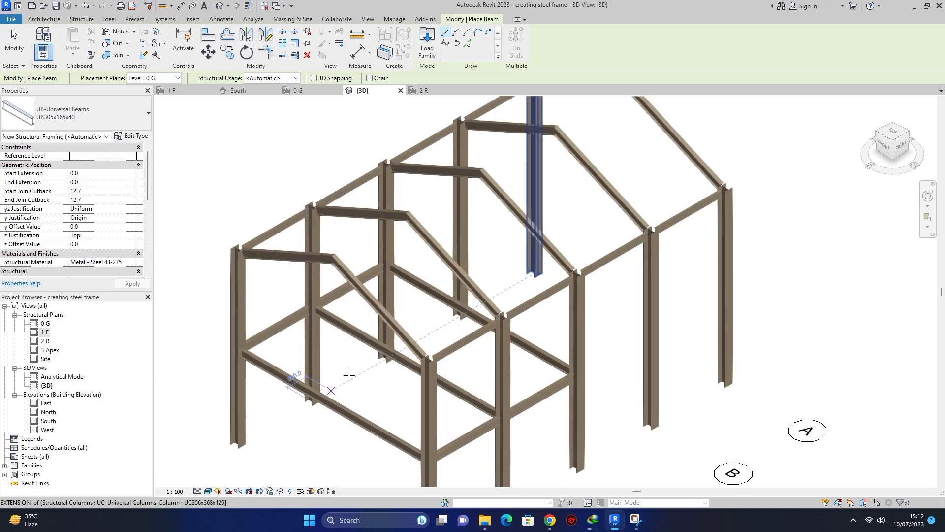
scroll(348, 376, "up", 2)
Orbit to an elevation, then a back-right isometric, and zoom to inspect the 1 F tie beams.
mouse_move(893, 149)
left_mouse_down()
mouse_move(163, 120)
mouse_move(775, 182)
left_mouse_up()
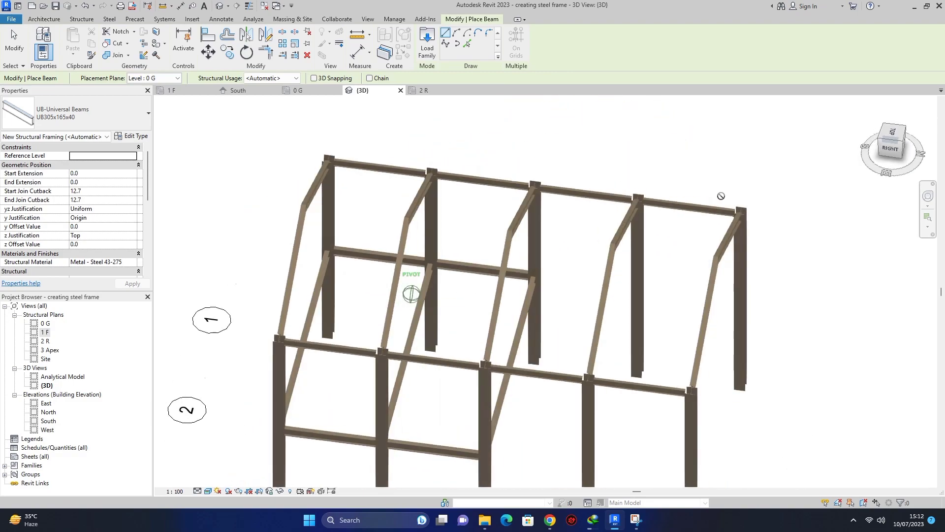
left_click_drag(774, 181, 640, 169)
scroll(891, 157, "down", 5)
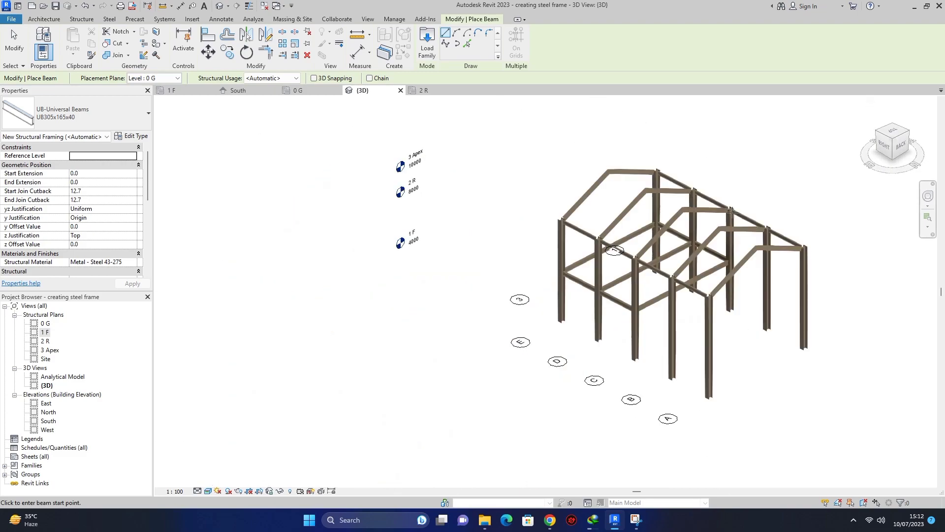
scroll(714, 269, "up", 2)
scroll(714, 268, "up", 2)
scroll(714, 268, "up", 1)
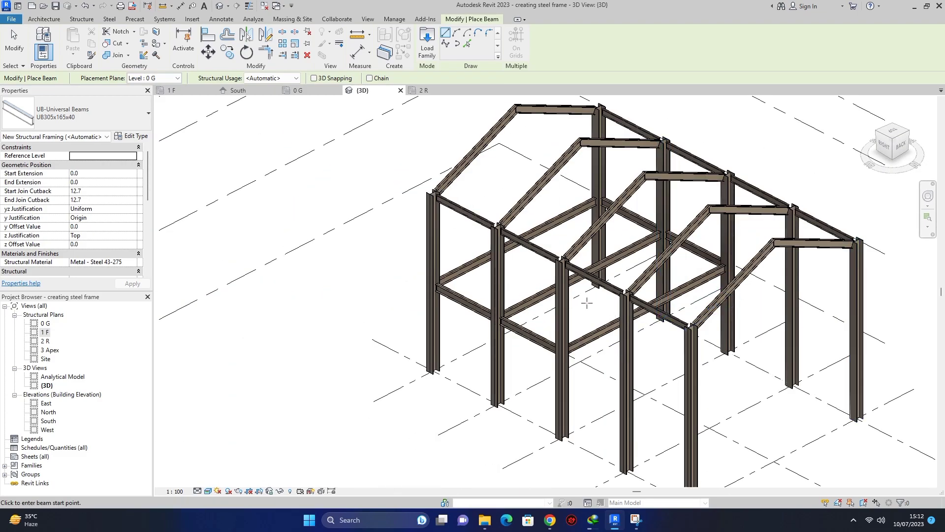
scroll(591, 300, "up", 2)
scroll(591, 300, "up", 1)
scroll(548, 237, "up", 1)
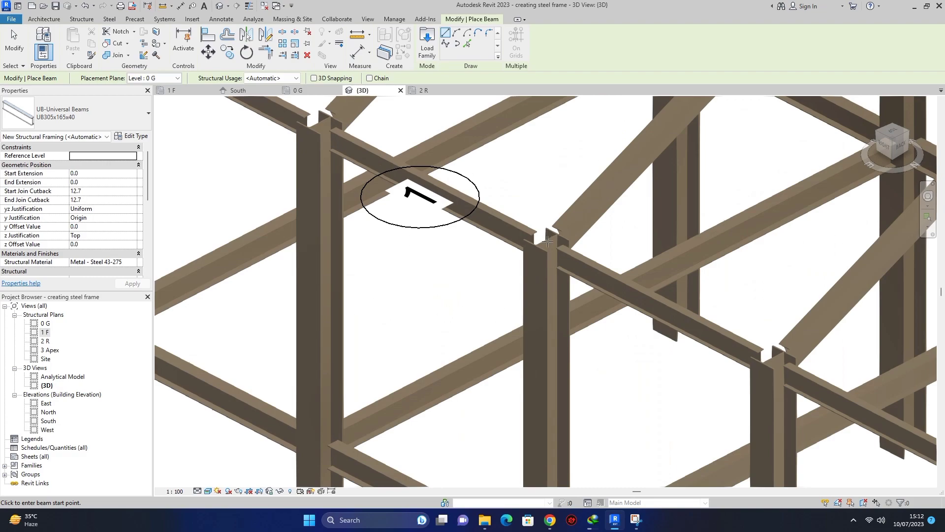
scroll(547, 236, "up", 1)
scroll(548, 239, "up", 1)
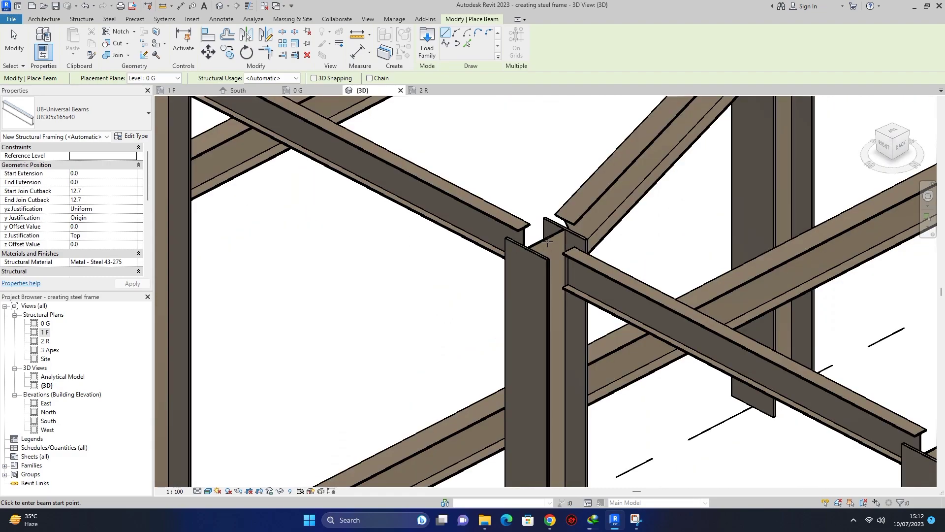
scroll(548, 242, "down", 2)
scroll(489, 222, "down", 2)
scroll(463, 128, "down", 1)
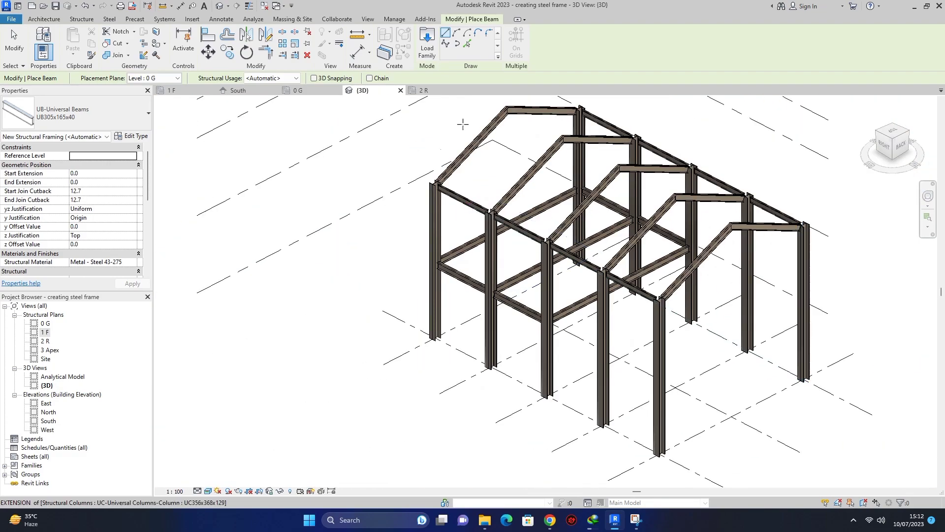